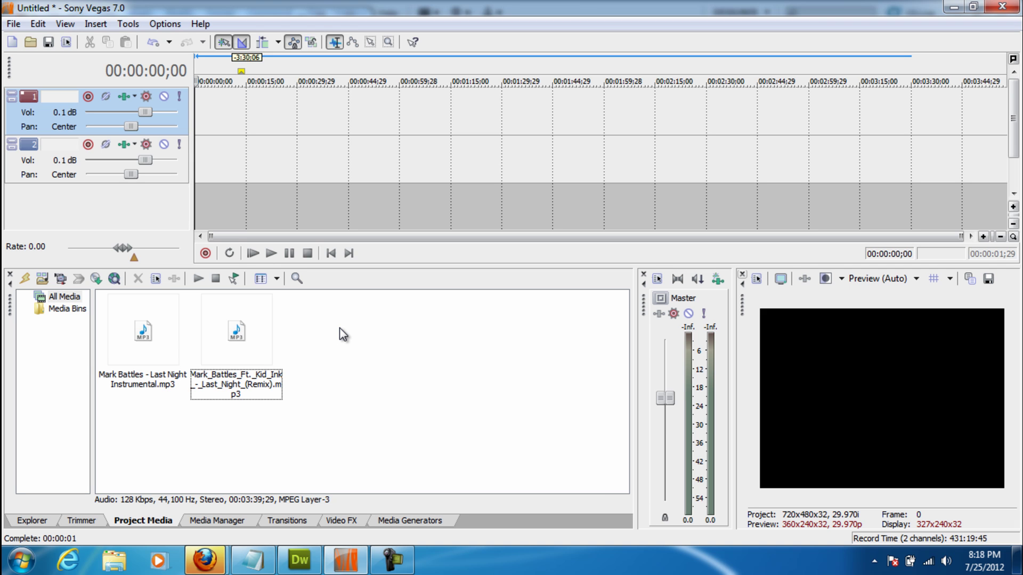
- Put the Last Night instrumental on track 3 and the remix on track 2, trimming the remix's end
click(148, 335)
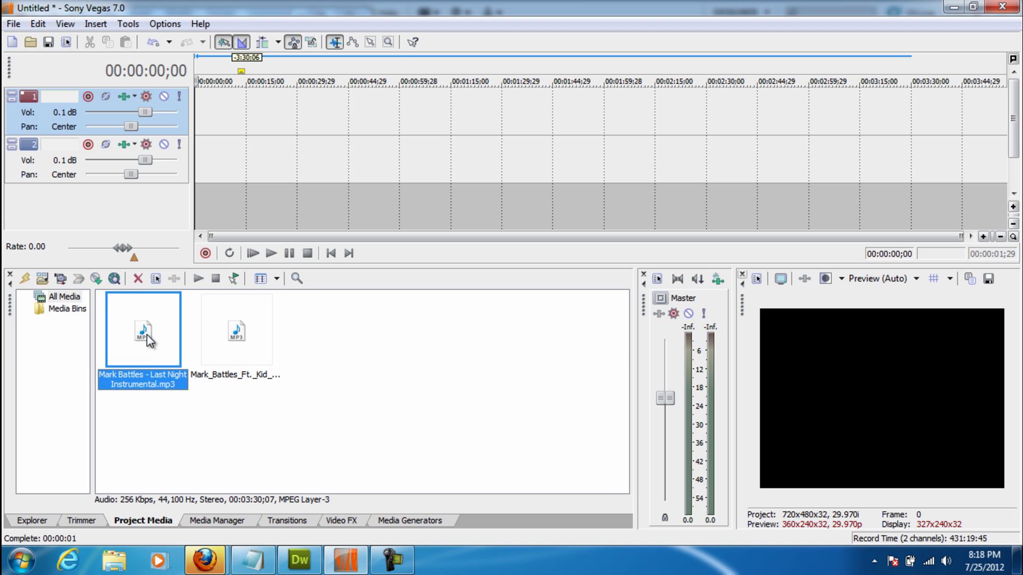
click(232, 351)
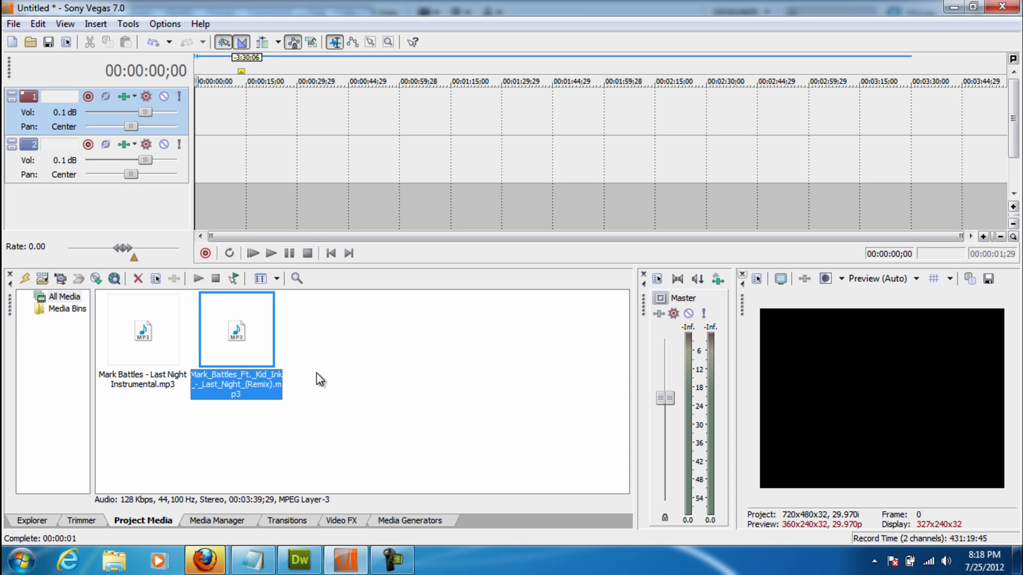
click(155, 347)
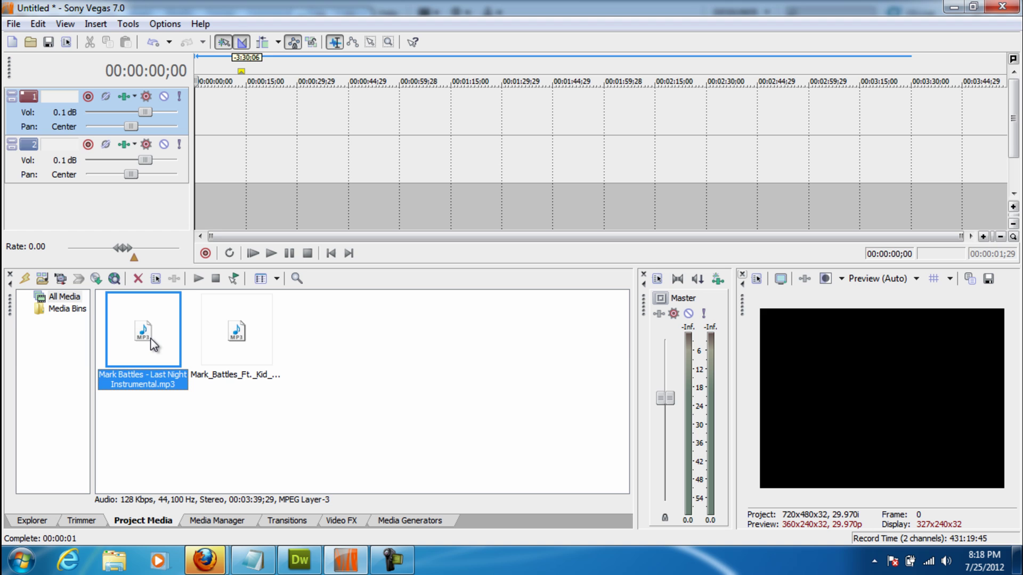
drag(154, 345, 192, 214)
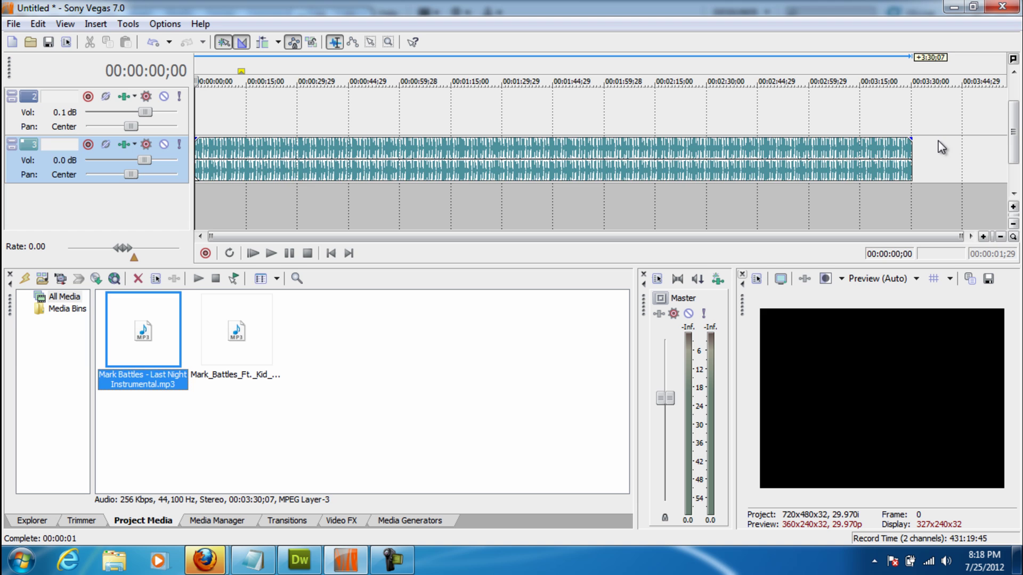
drag(1018, 139, 1018, 117)
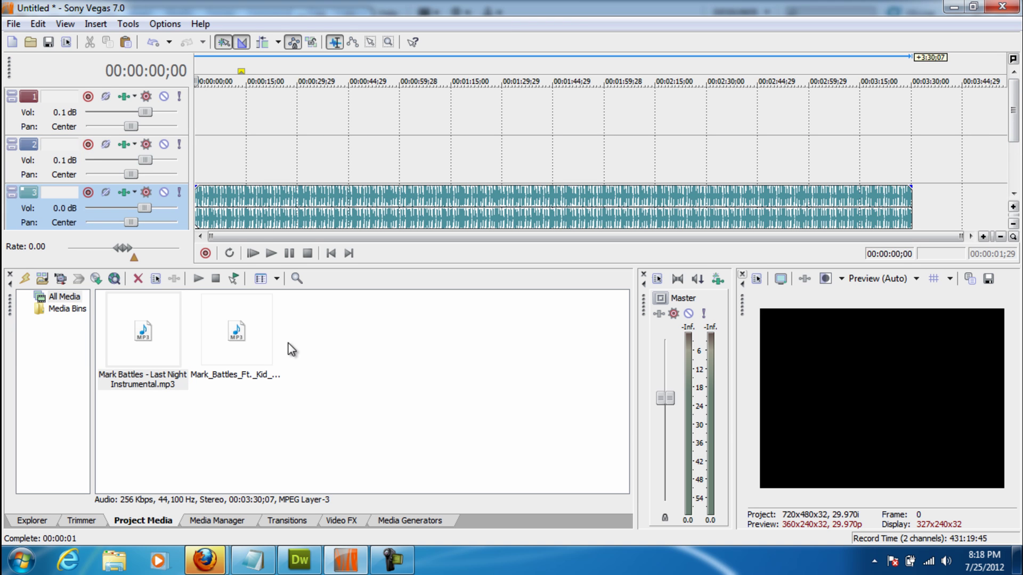
drag(250, 330, 197, 147)
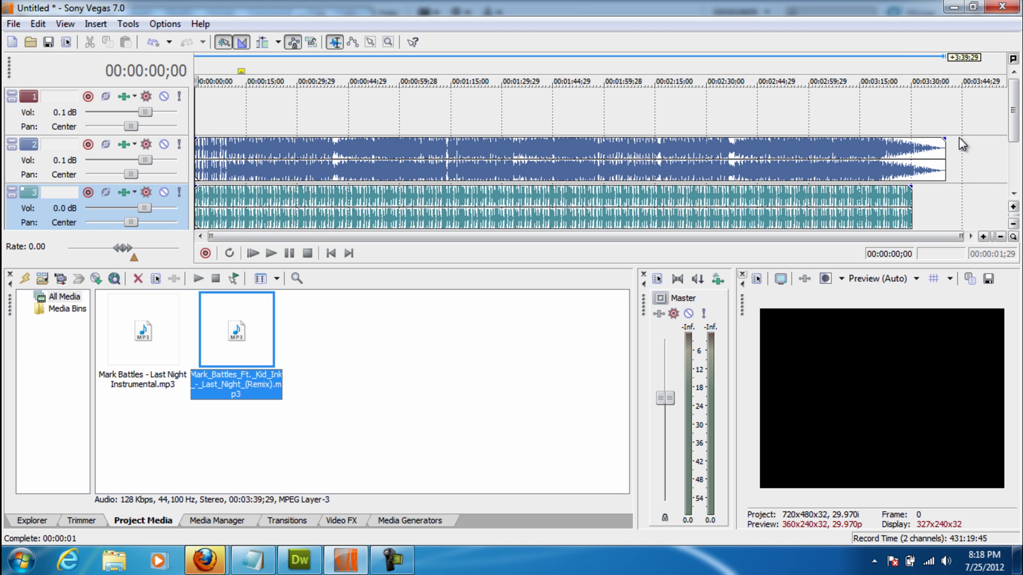
drag(945, 160, 912, 160)
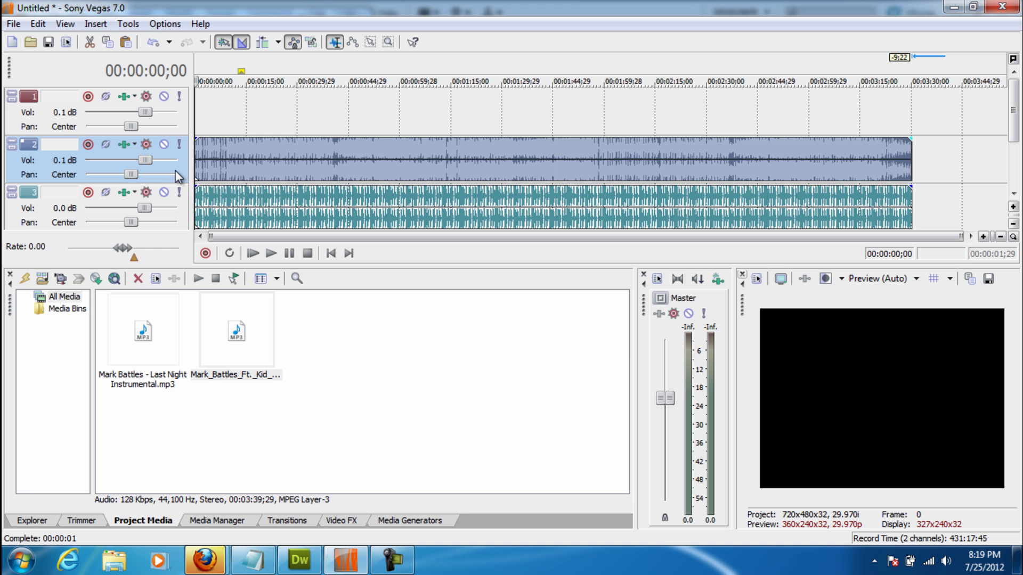
- Add a Soft Shadow Sample Text event at the start of a new video track
click(420, 525)
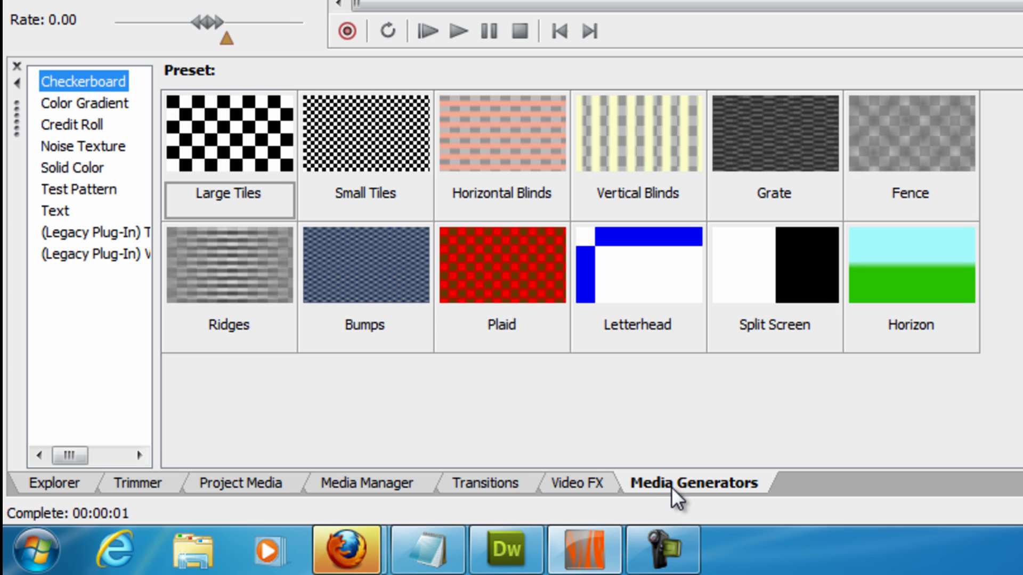
click(51, 212)
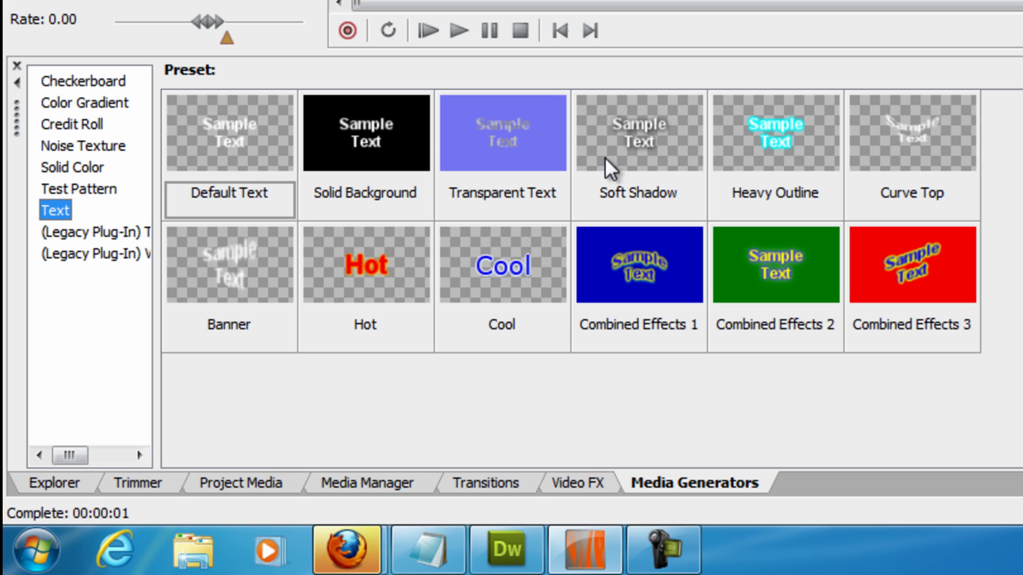
click(654, 171)
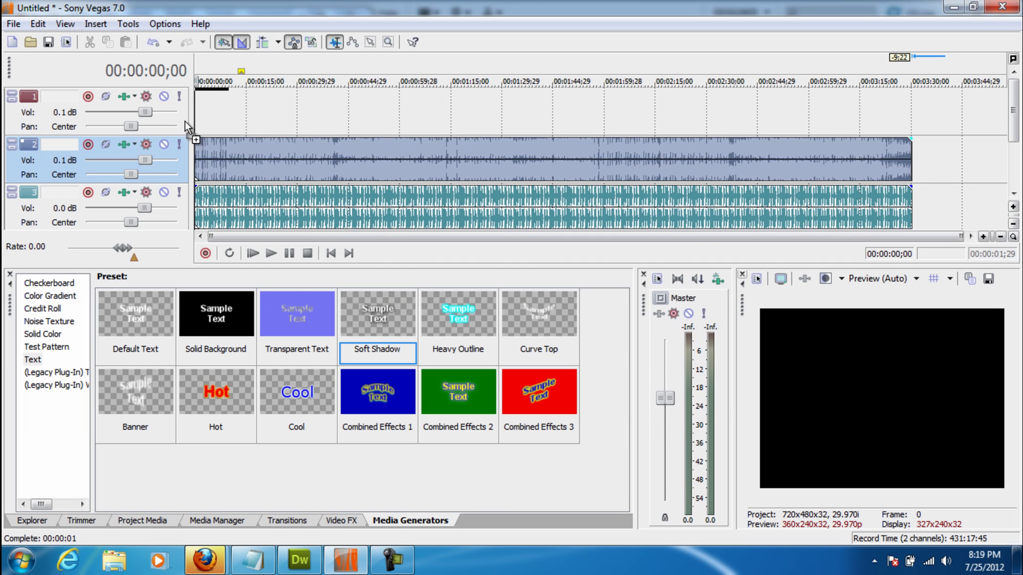
drag(185, 122, 187, 122)
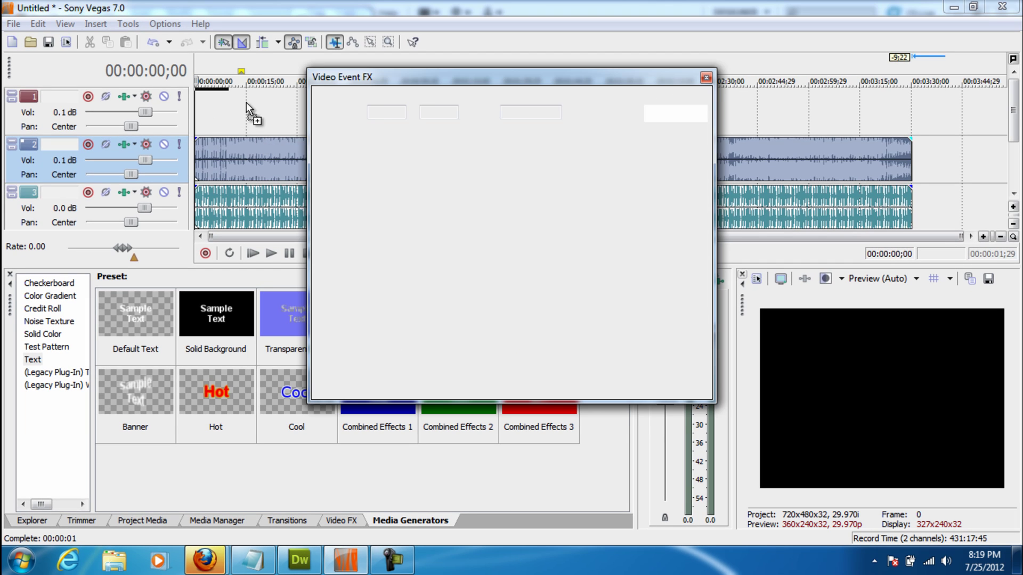
click(706, 78)
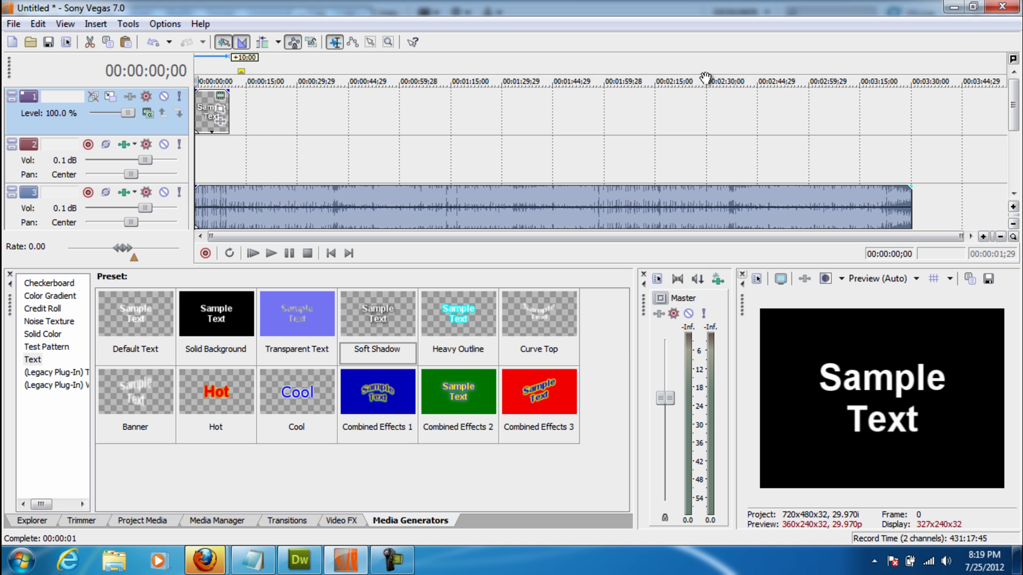
- Delete the empty audio track 2 and select the Sample Text event
right_click(173, 148)
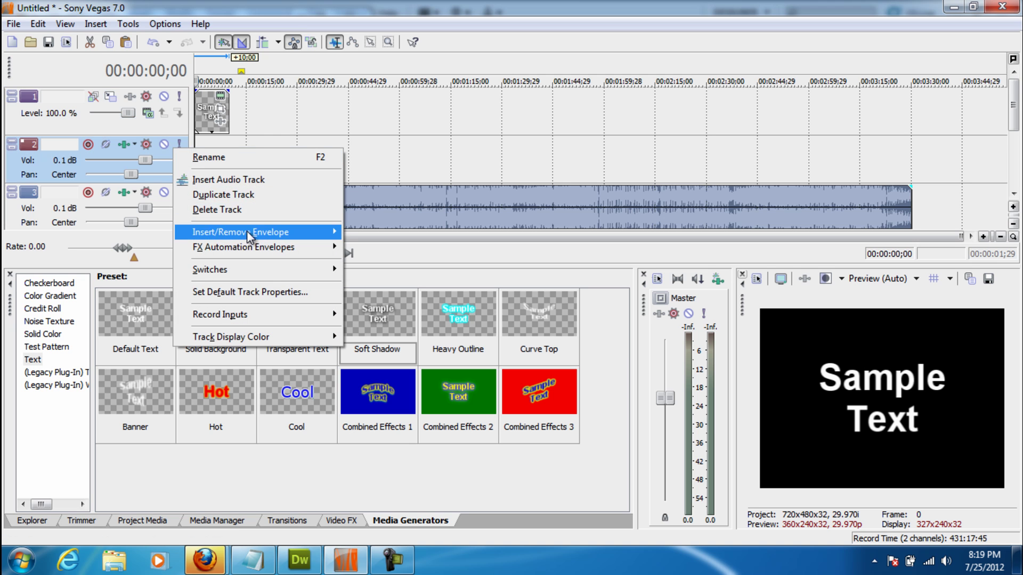
click(277, 212)
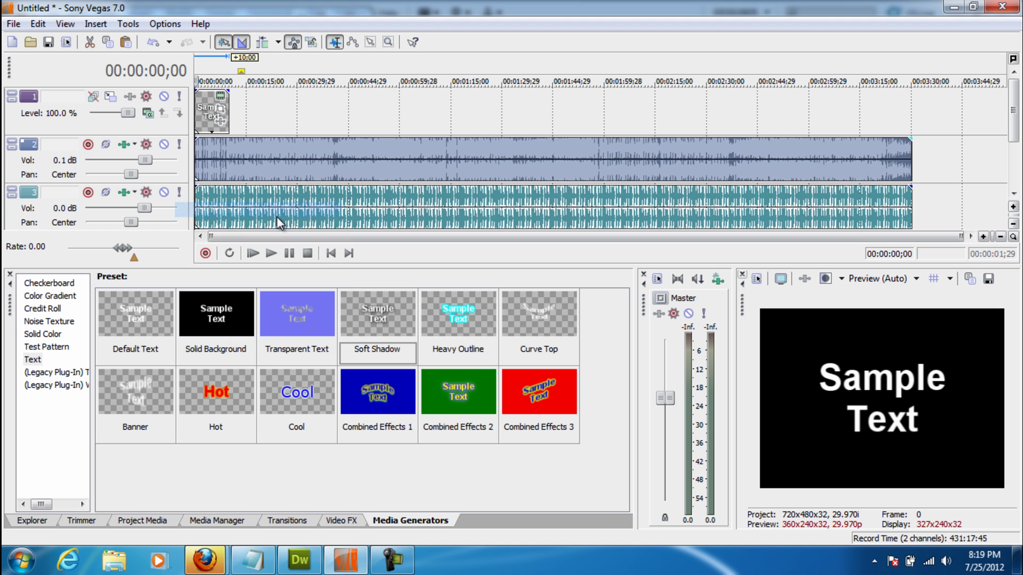
click(234, 110)
- Mute the instrumental track and move the Sample Text event to start at 00:00:10;13
drag(237, 110, 333, 125)
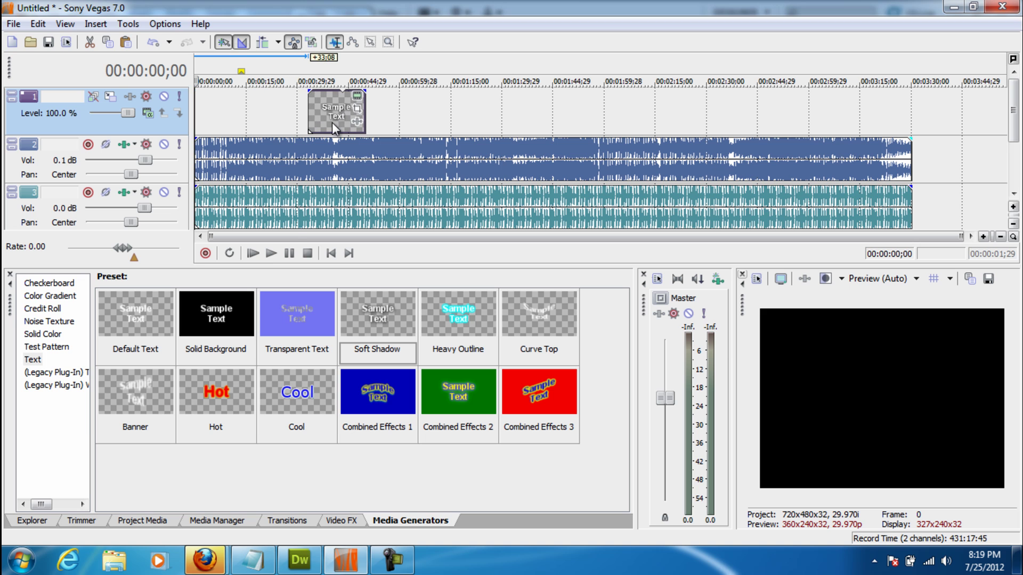
click(165, 193)
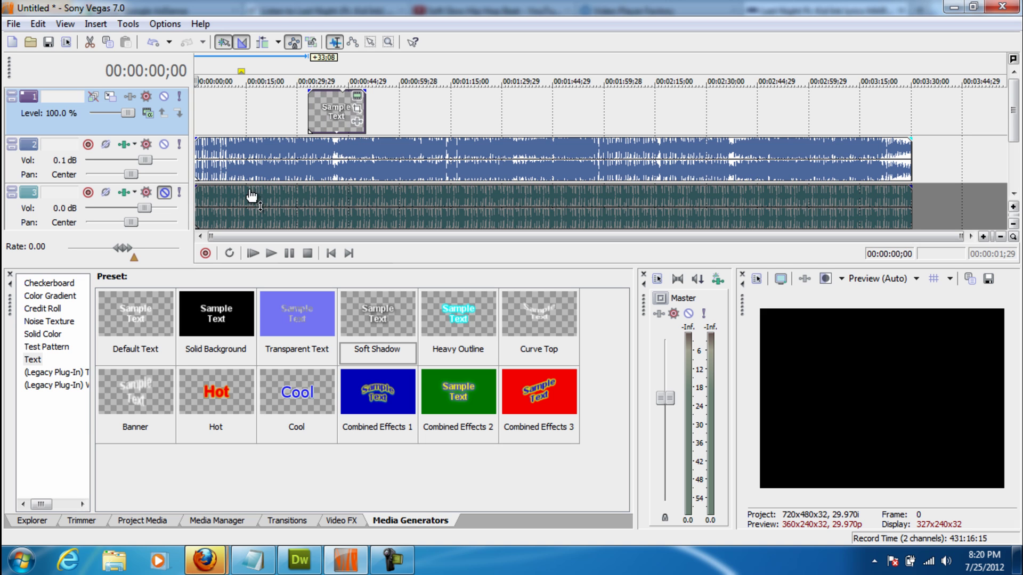
click(271, 255)
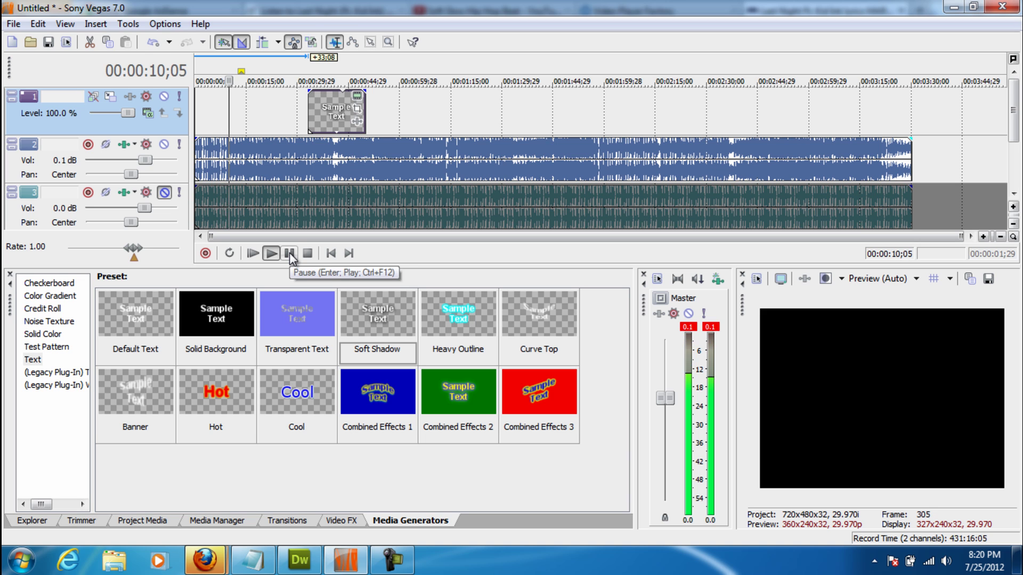
click(289, 254)
drag(341, 101, 265, 101)
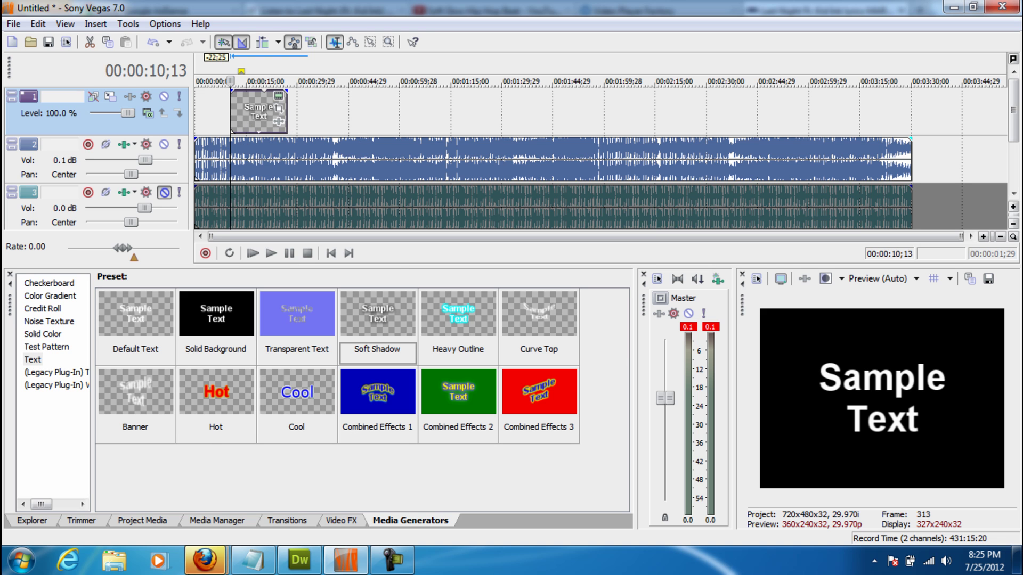
- In Firefox, select all five lines of the Last Night first verse
mouse_move(197, 565)
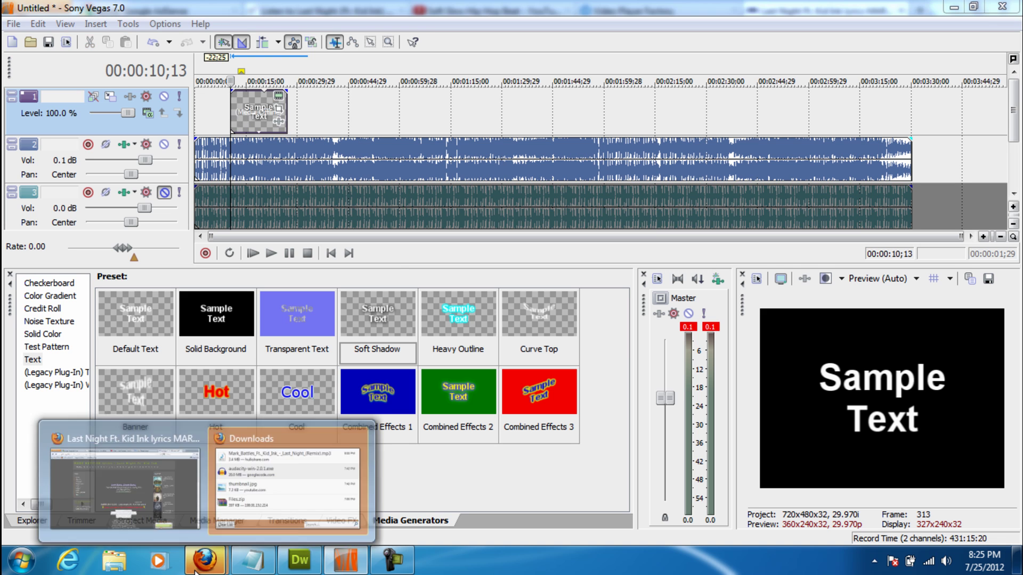
click(168, 495)
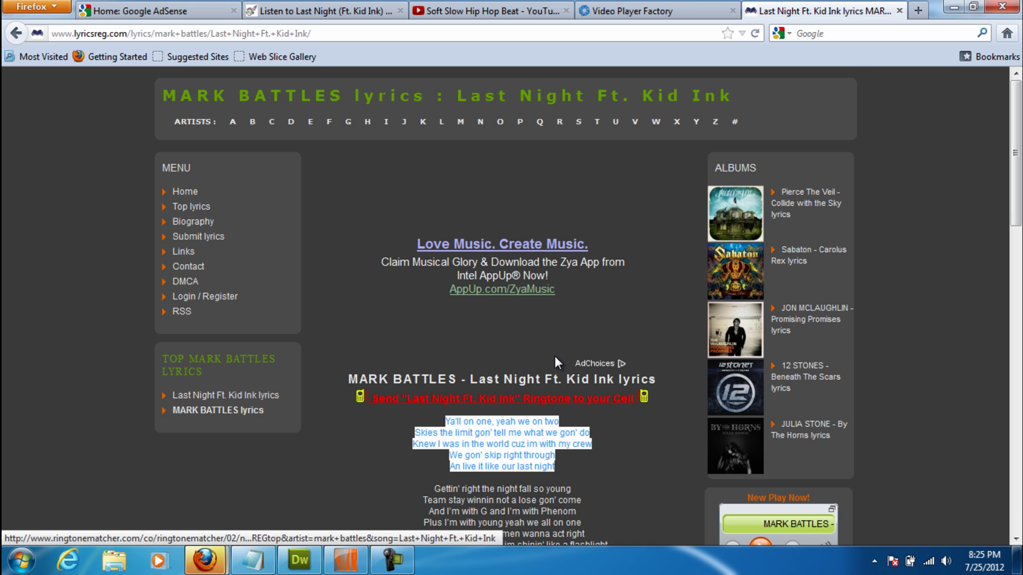
scroll(731, 276, down, 5)
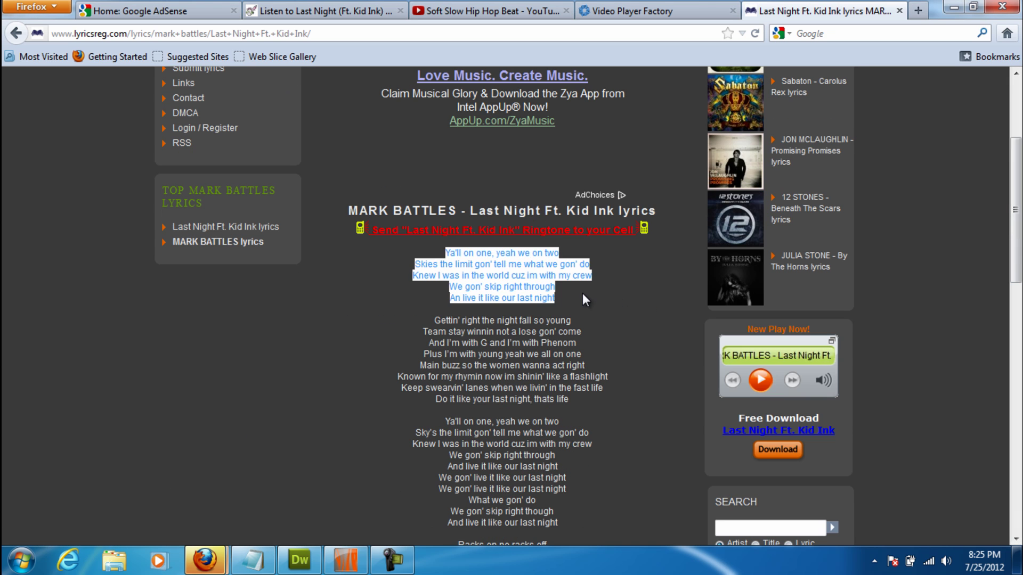
click(586, 300)
double_click(543, 297)
drag(555, 299, 447, 260)
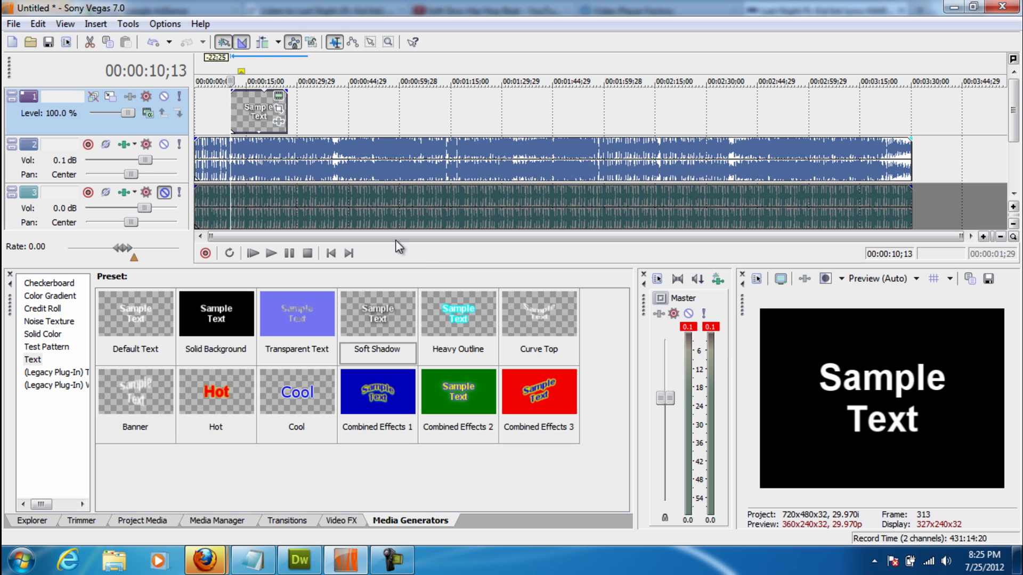
- Replace the placeholder Sample Text with the pasted first-verse lyrics
click(279, 98)
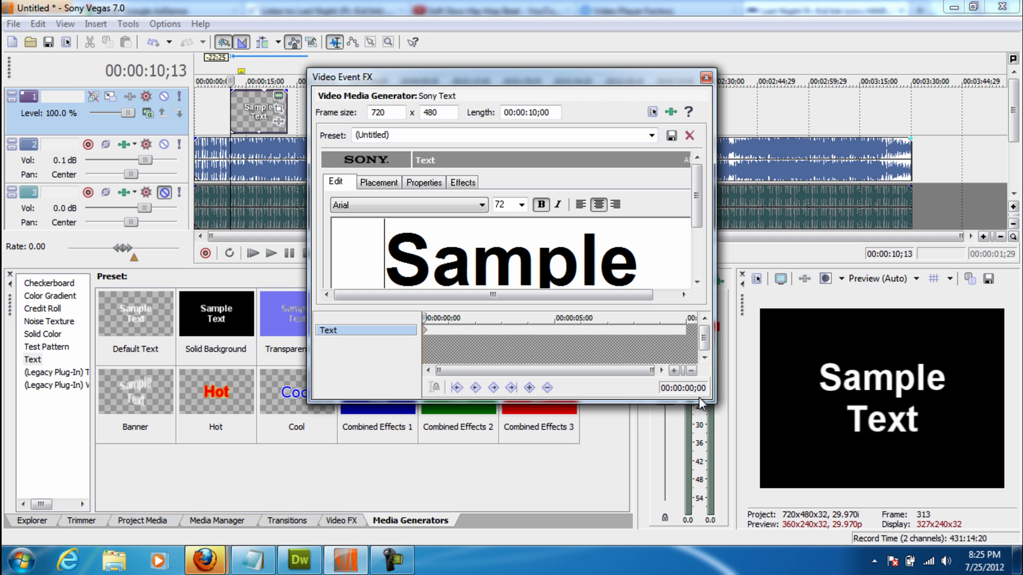
drag(711, 400, 795, 504)
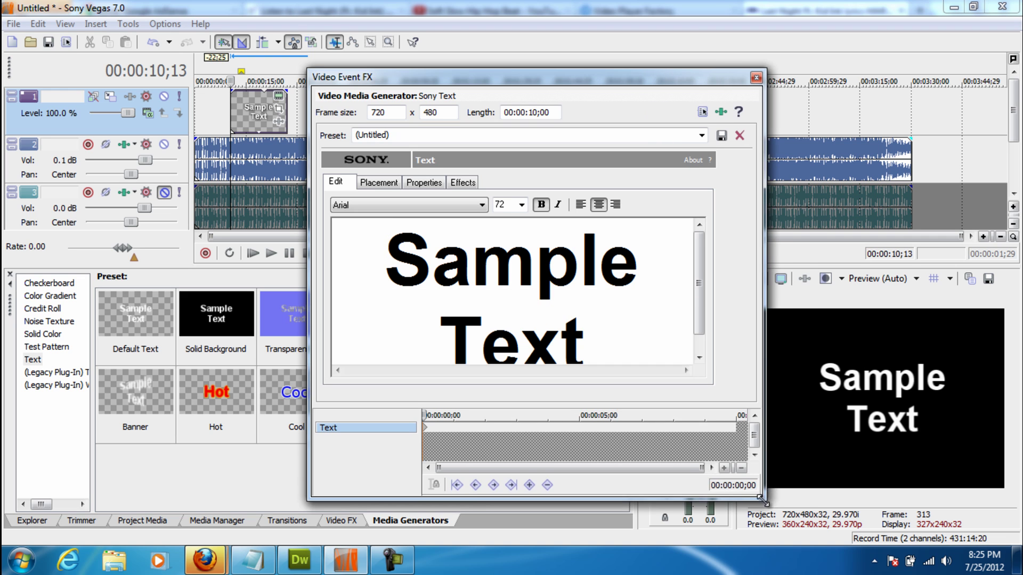
drag(594, 319, 412, 208)
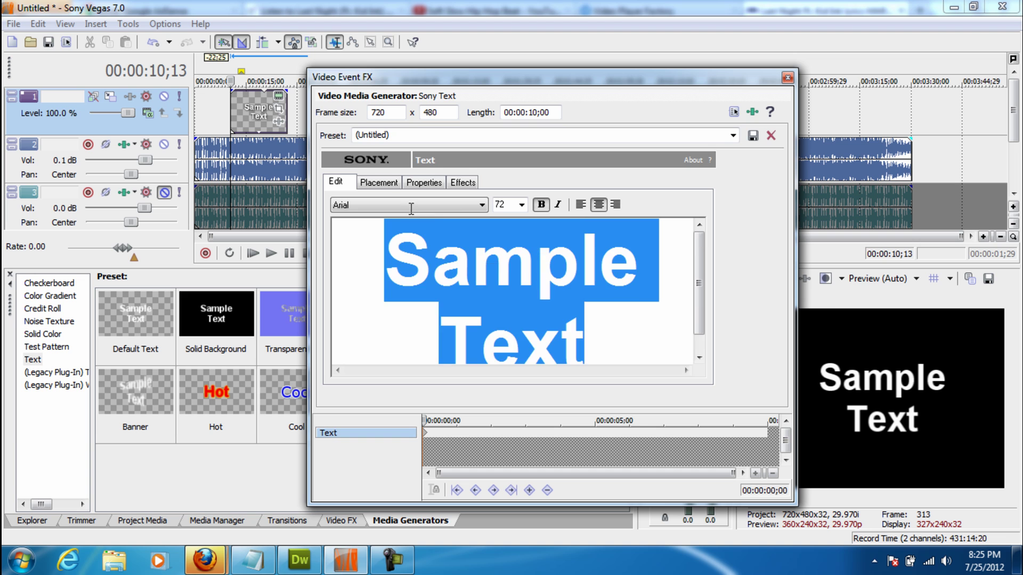
key(ctrl+v)
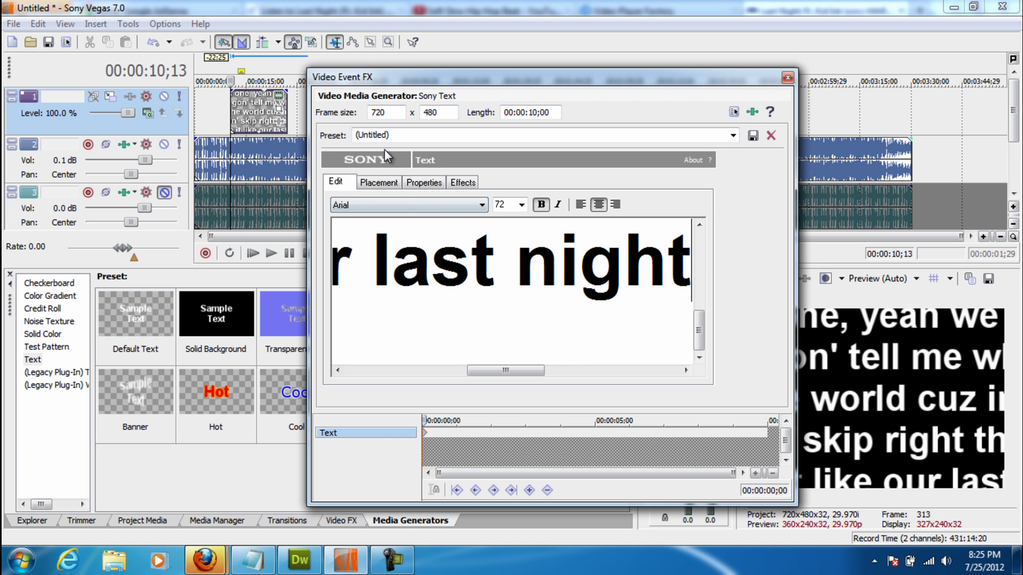
- Set all the lyric text to font size 24
key(ctrl+a)
click(521, 205)
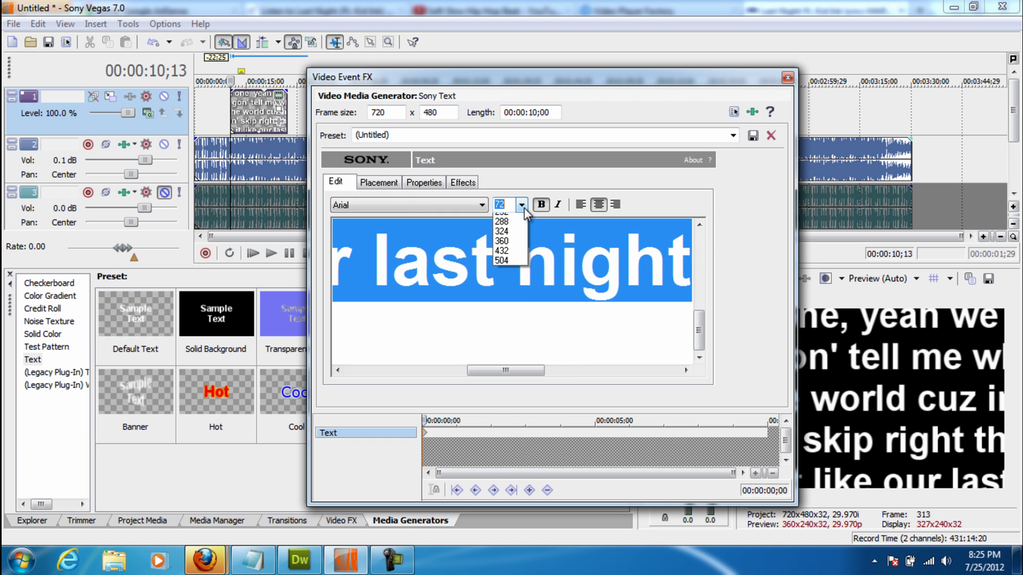
click(522, 314)
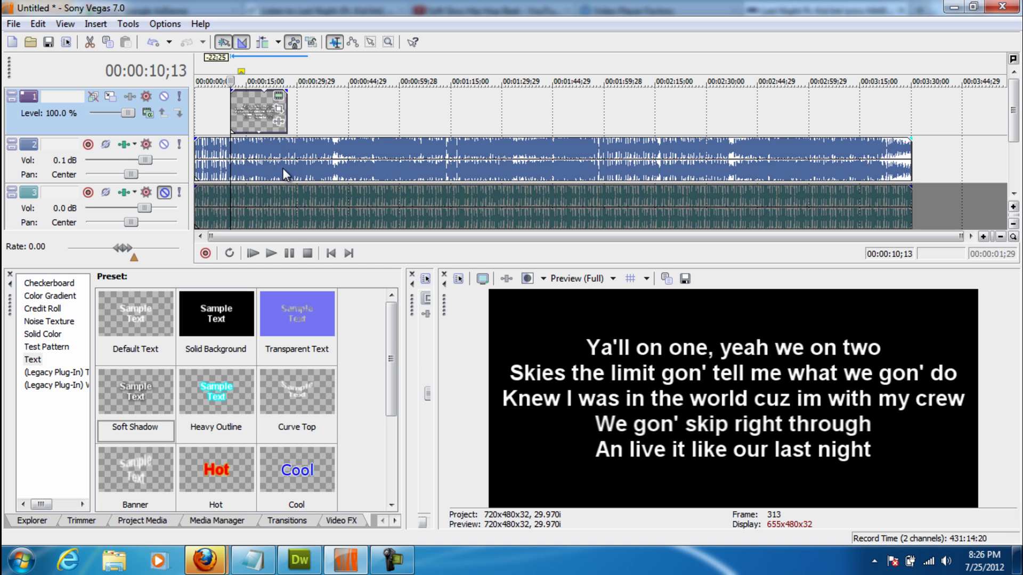
- Split the lyric text event at 00:00:21;24 and trim away the part after it
click(271, 253)
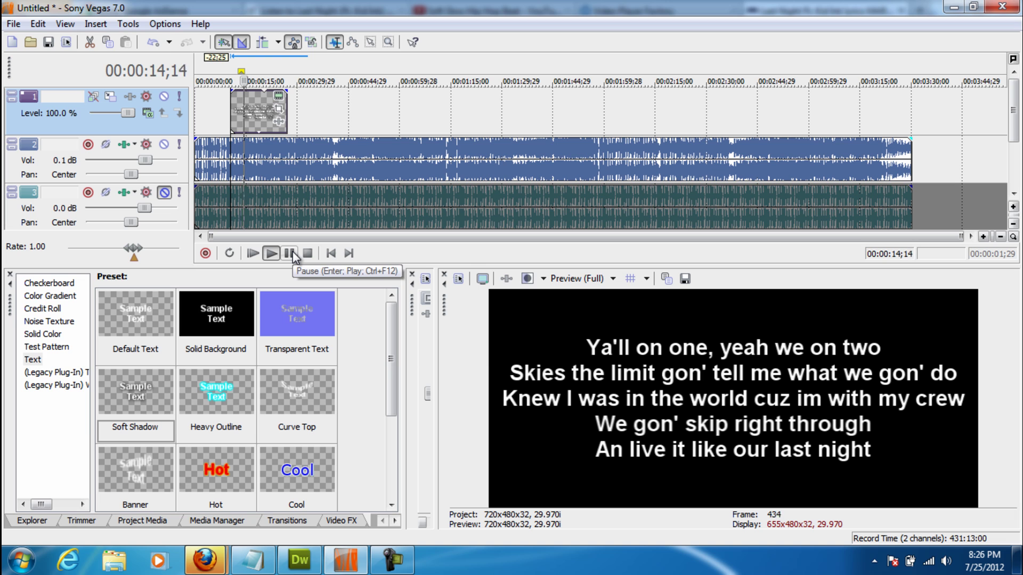
click(291, 254)
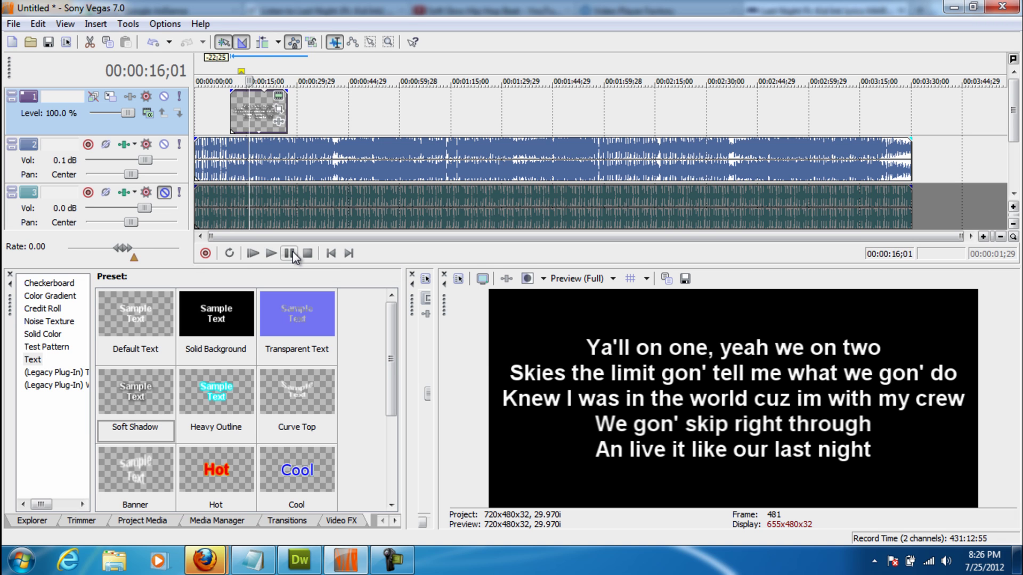
click(290, 254)
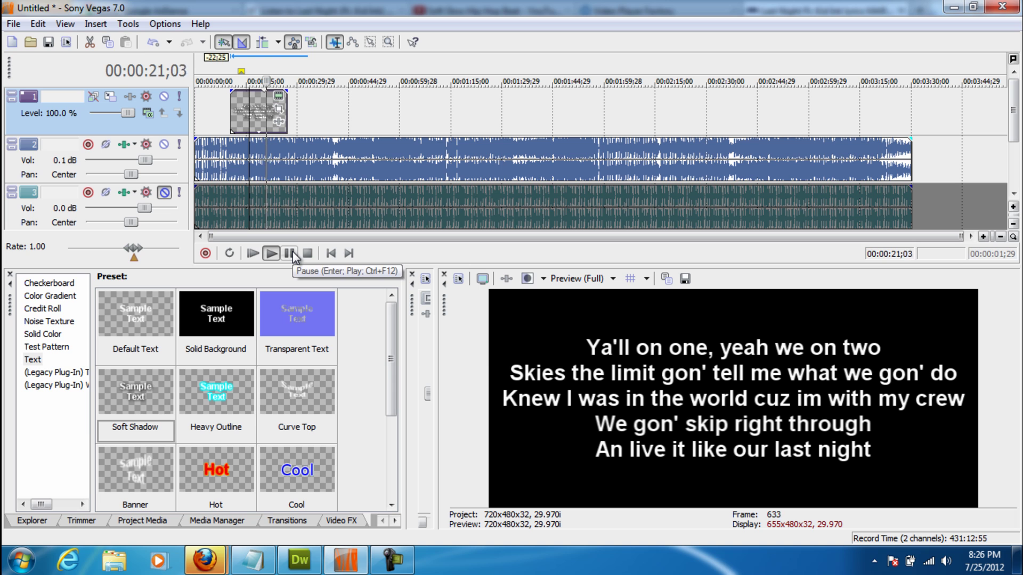
click(290, 254)
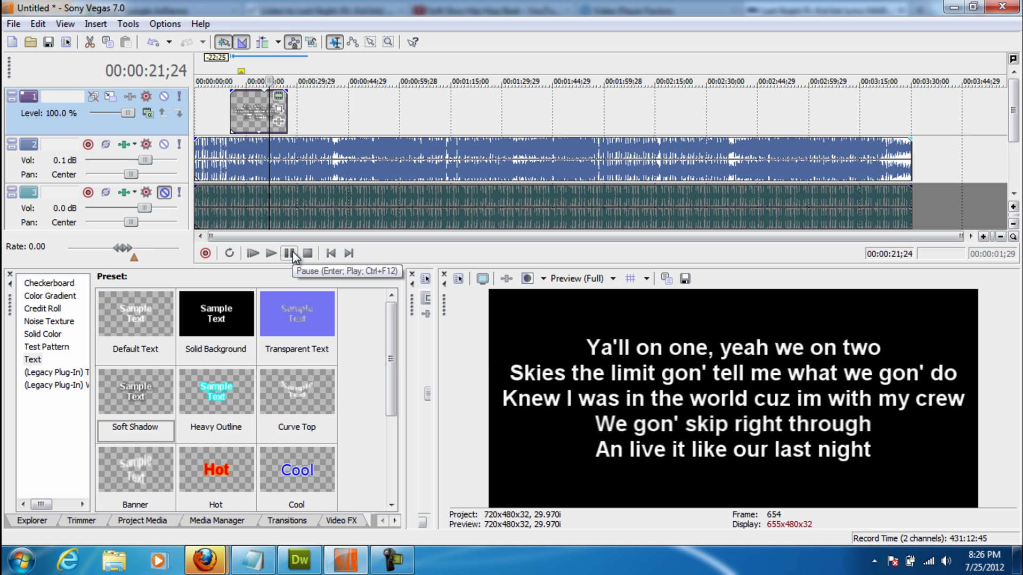
key(s)
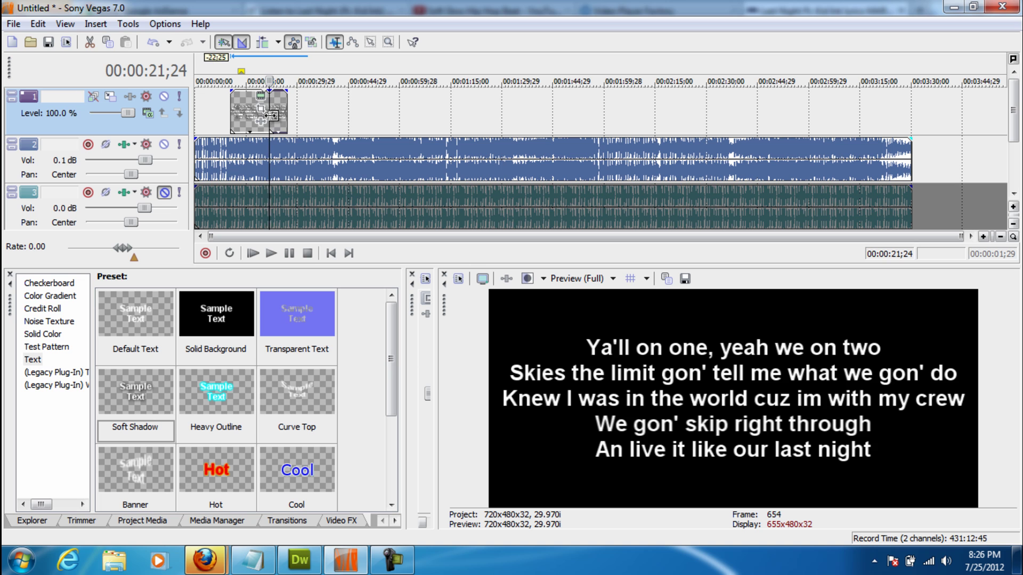
drag(271, 115, 231, 126)
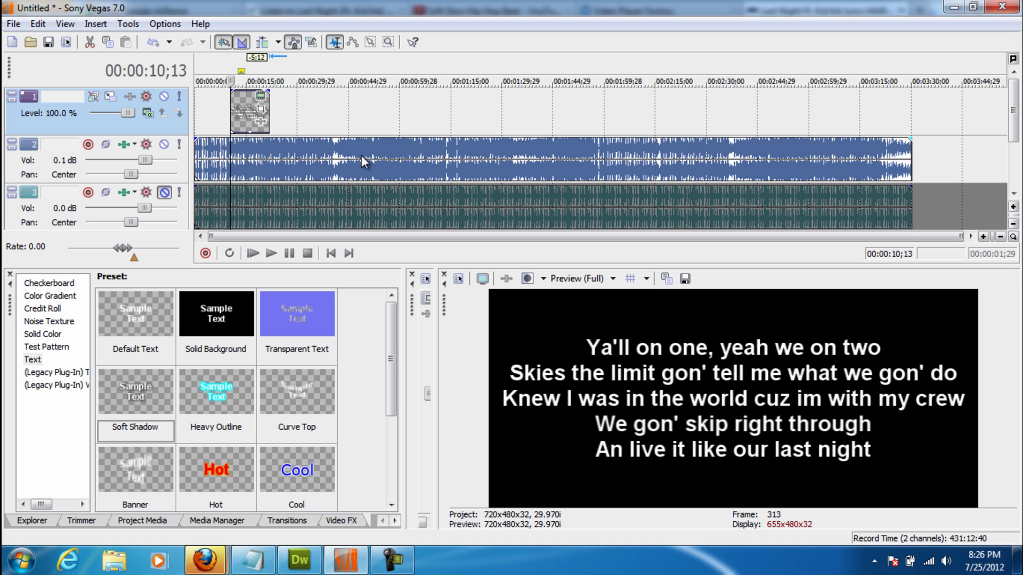
- Split the song's audio clip at 00:00:21;24
click(232, 156)
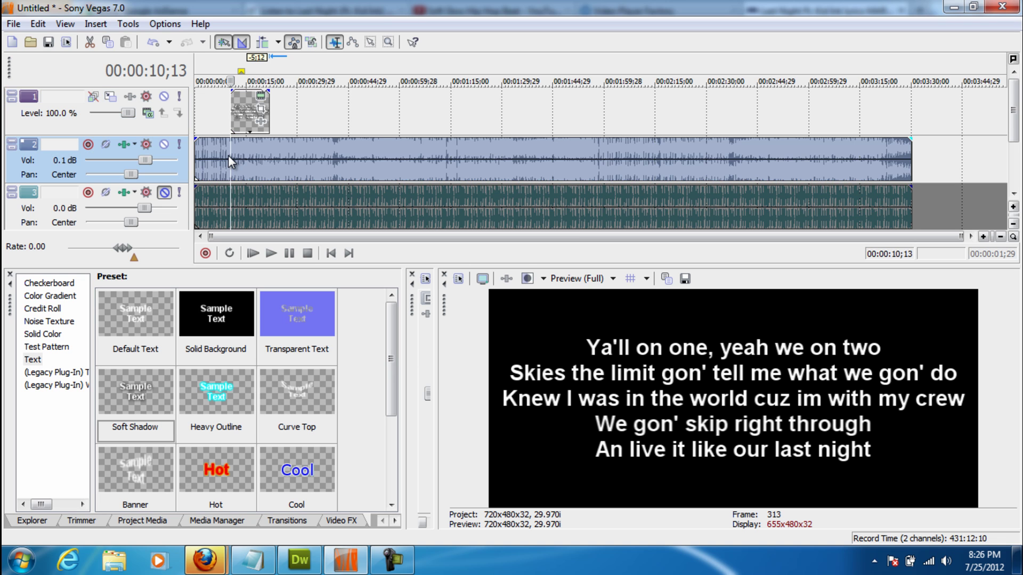
click(271, 159)
key(s)
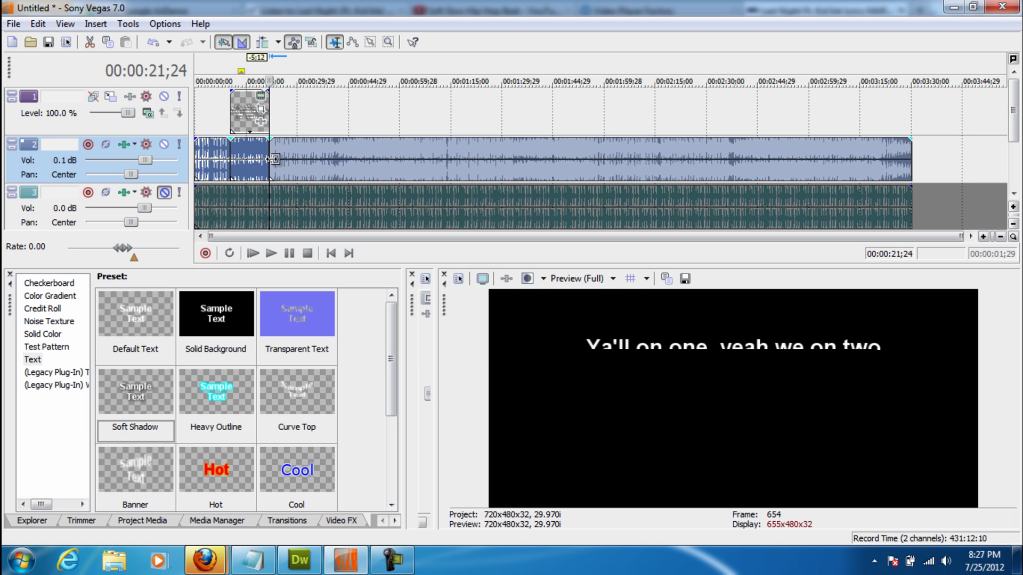
- Insert a new video track and move the lyric text clip to the top track
right_click(280, 109)
click(361, 138)
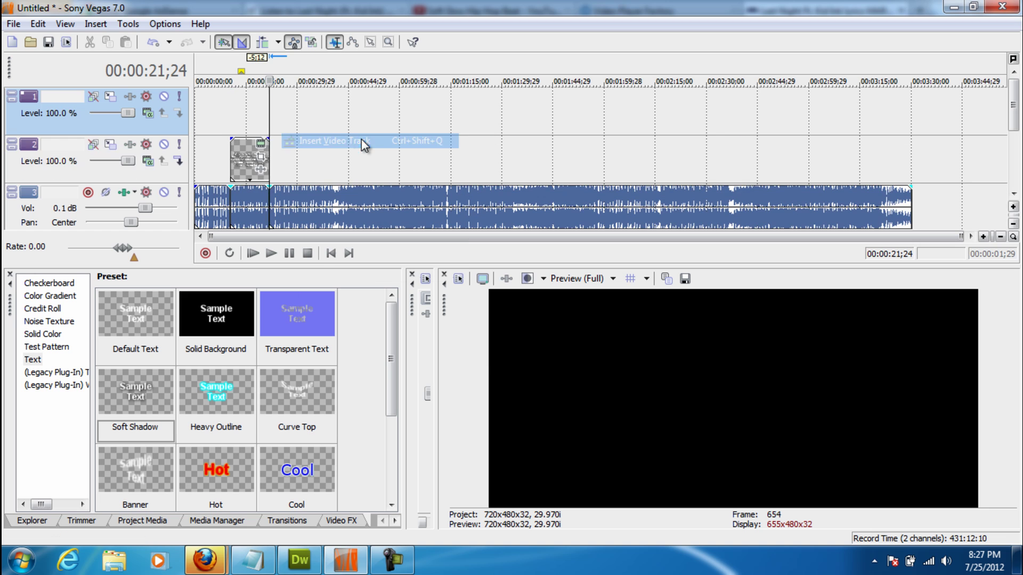
click(246, 142)
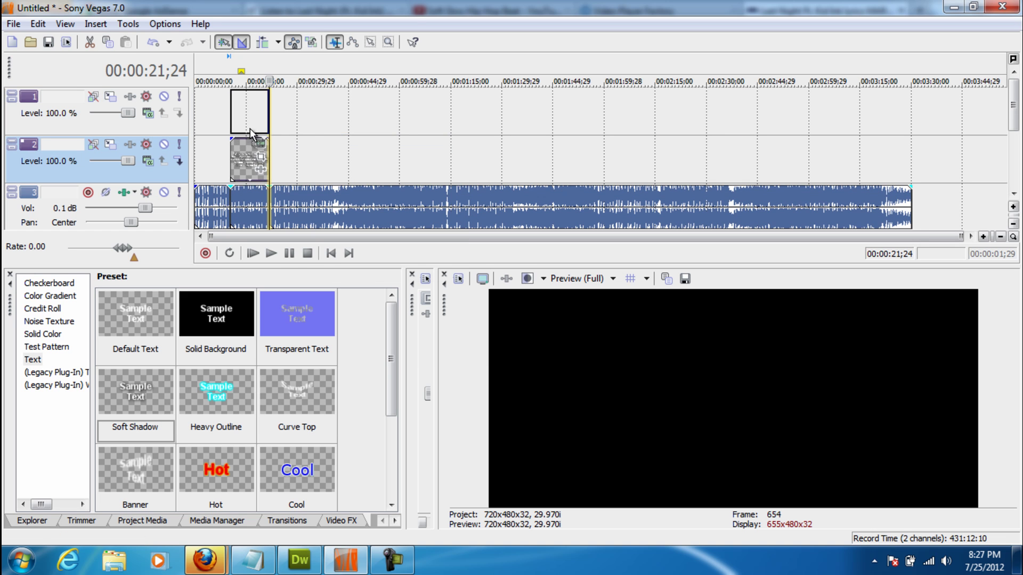
drag(250, 129, 249, 127)
click(233, 155)
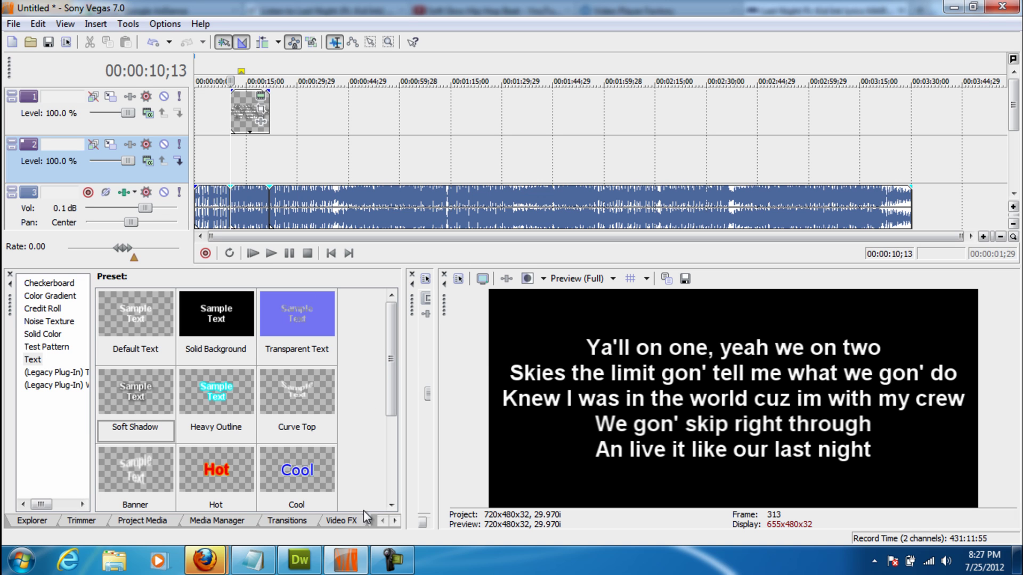
- Place a Green solid color event on video track 2 beneath the lyrics
click(394, 521)
click(394, 521)
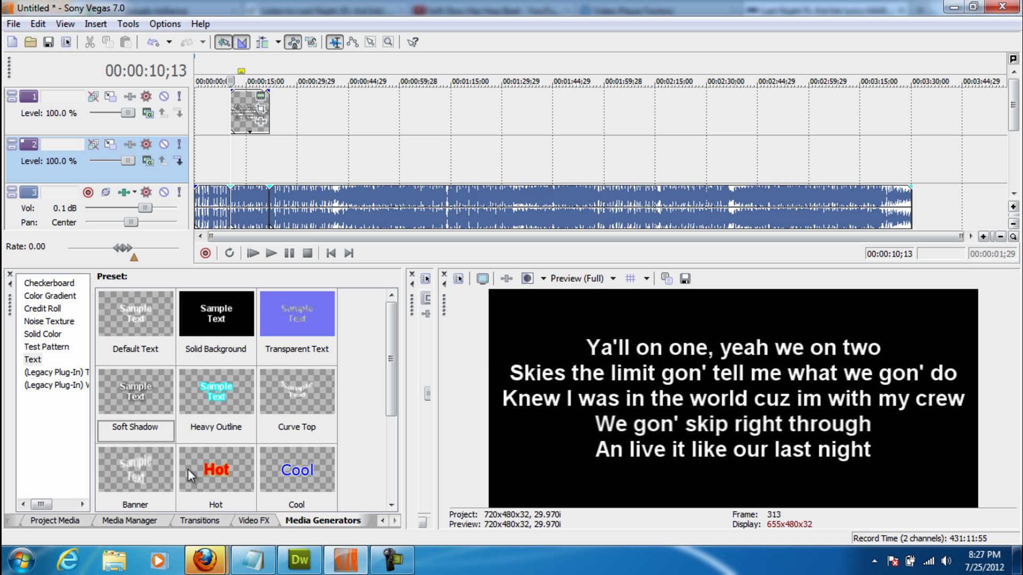
click(50, 334)
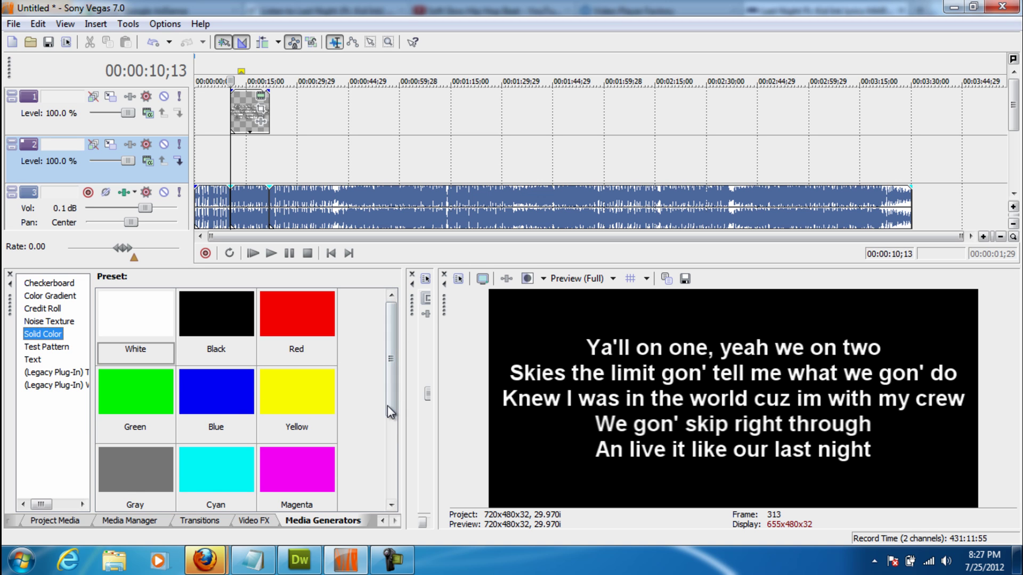
drag(387, 410, 400, 512)
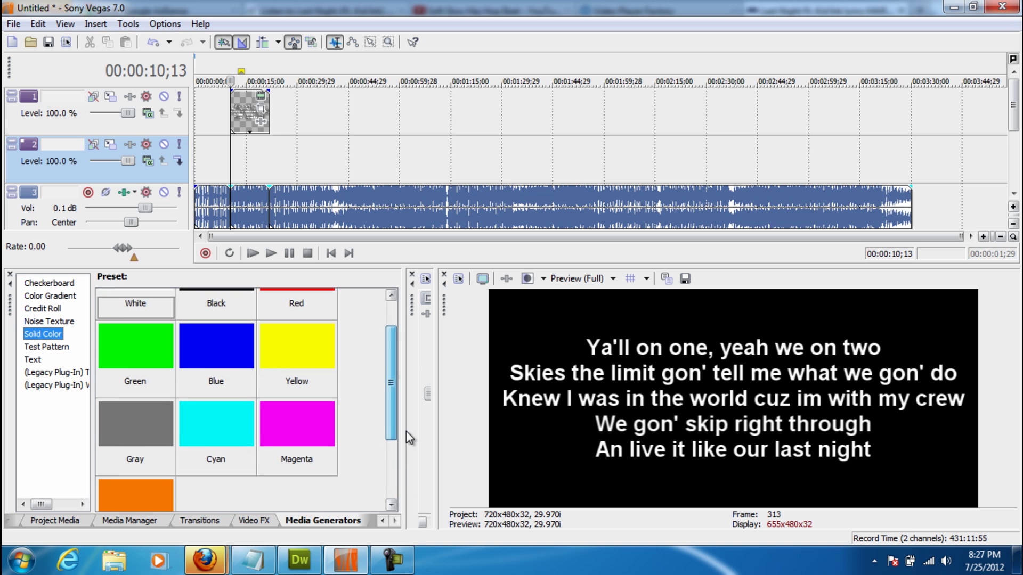
scroll(408, 438, down, 1)
drag(136, 314, 251, 160)
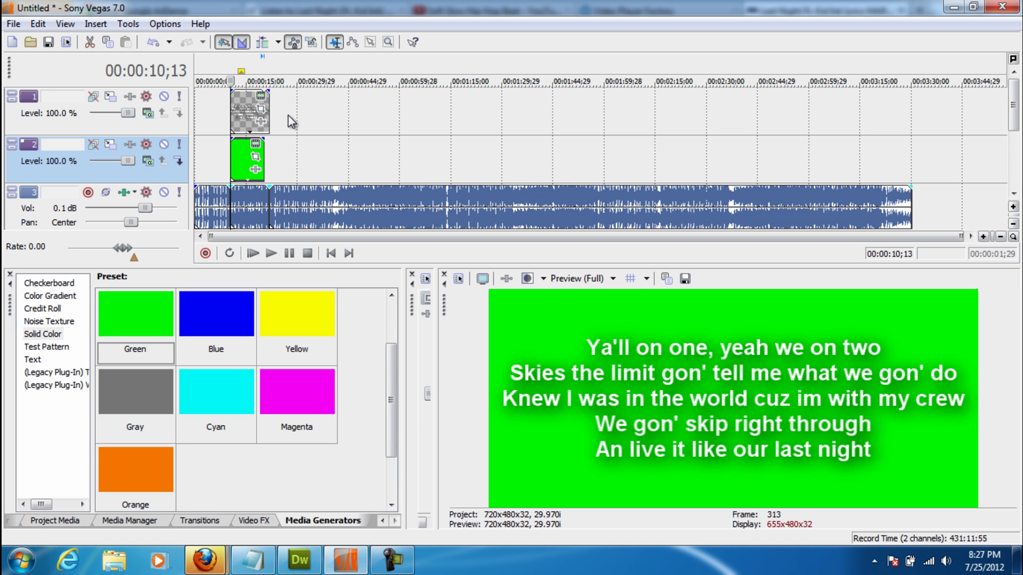
- Set the lyric text alpha to 0 and the black background alpha to 255
click(263, 99)
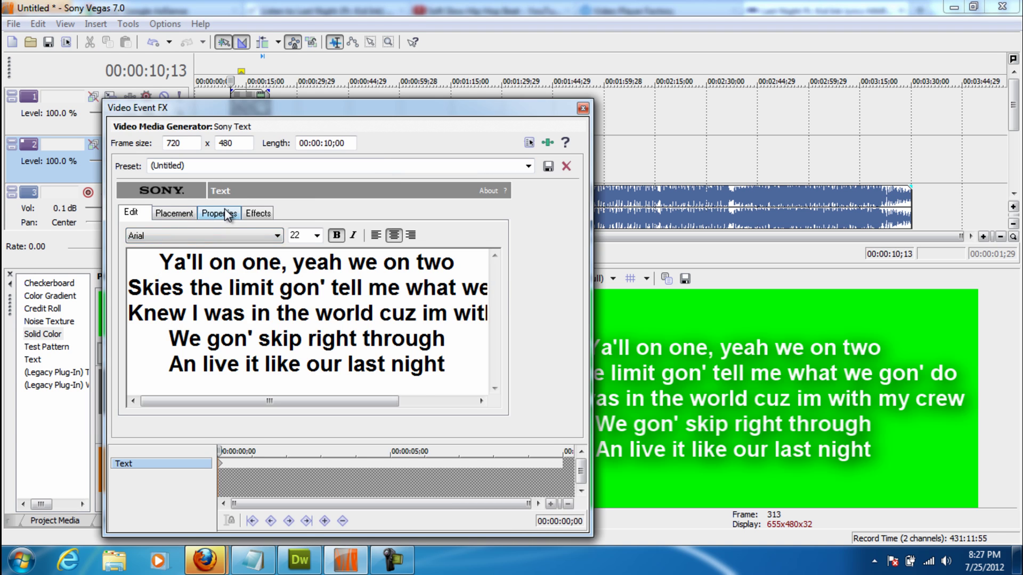
click(225, 213)
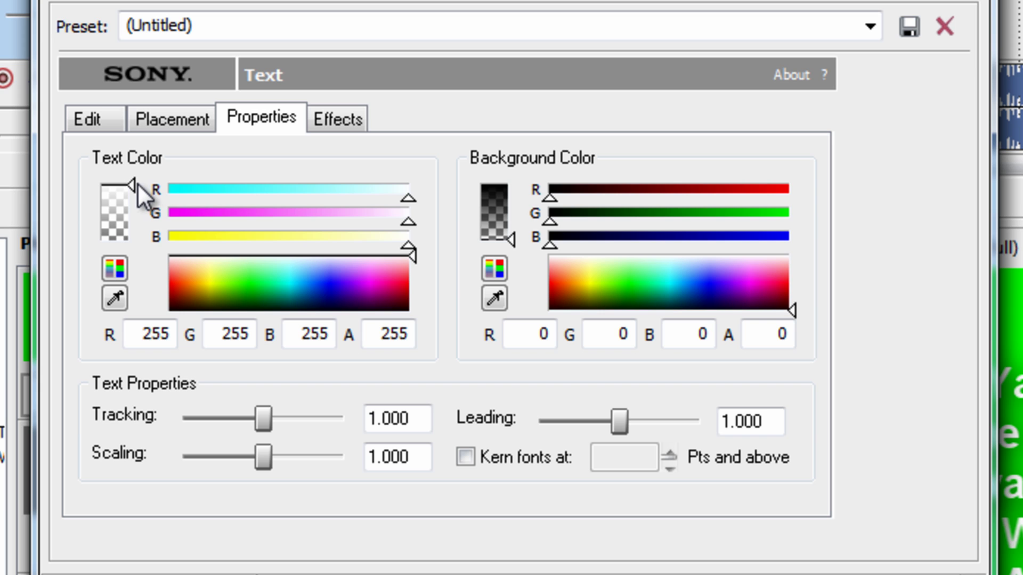
drag(135, 183, 152, 247)
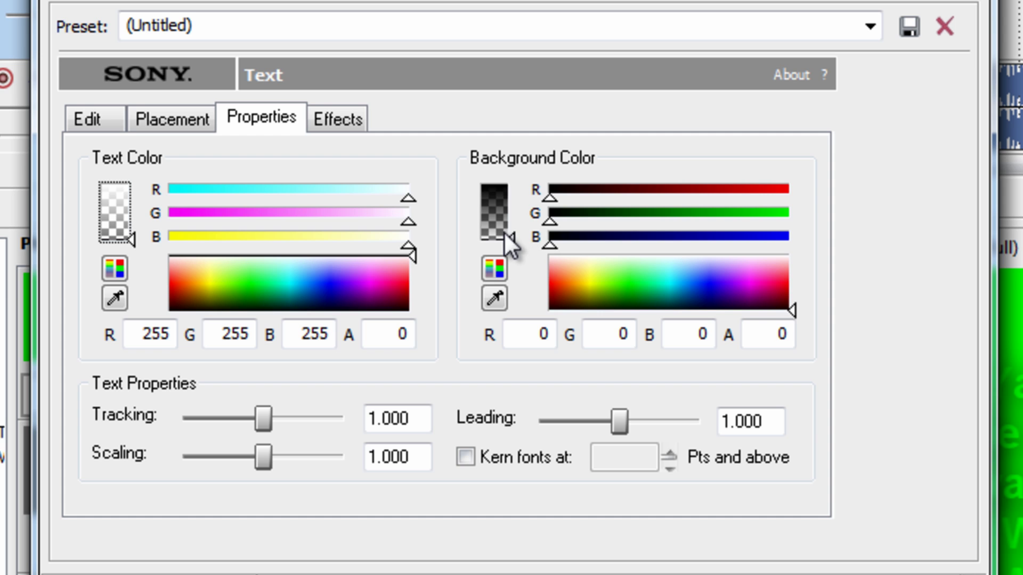
drag(504, 234, 503, 183)
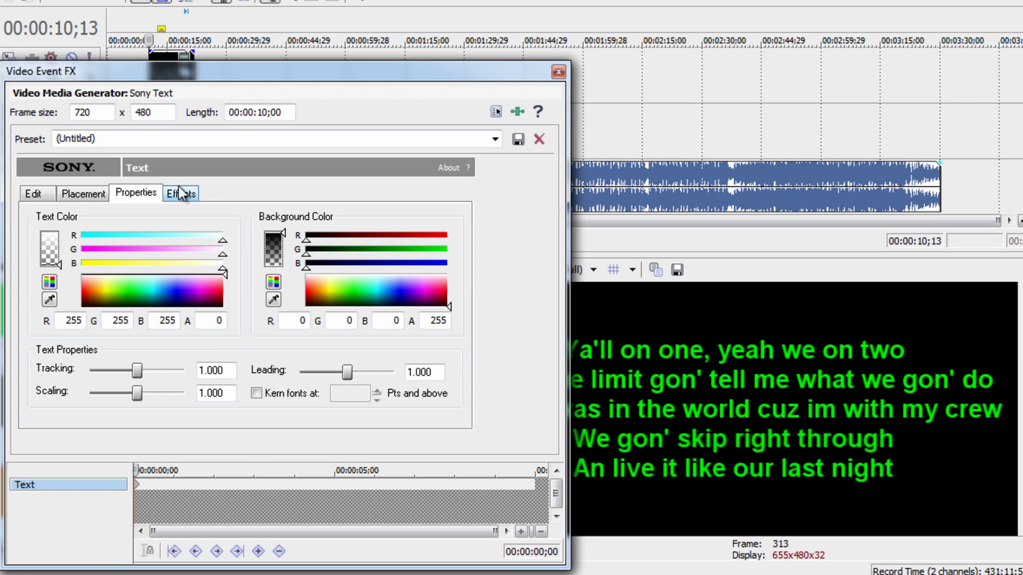
- Enable Draw Outline on the lyrics with a white outline colour
click(186, 197)
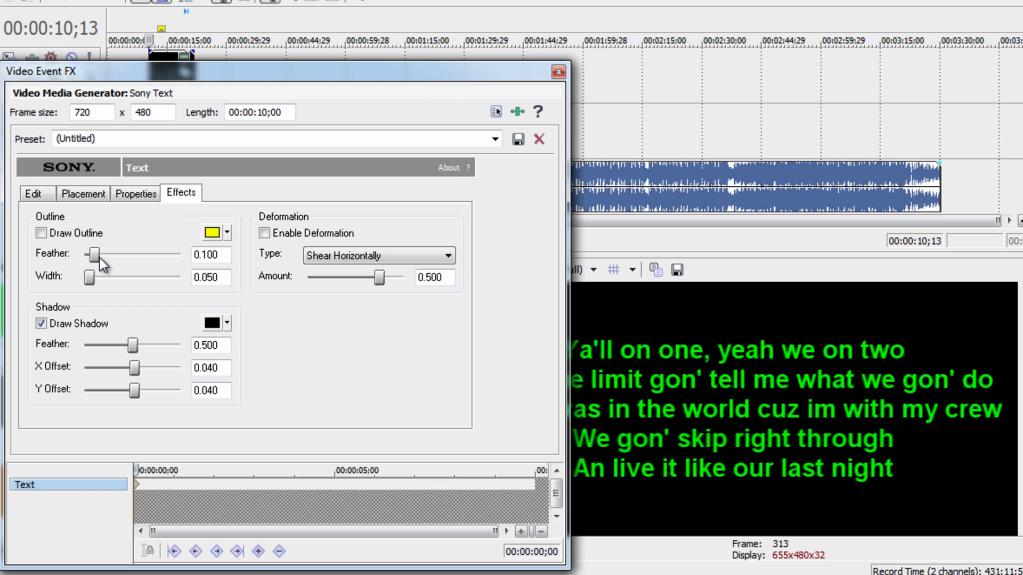
click(69, 234)
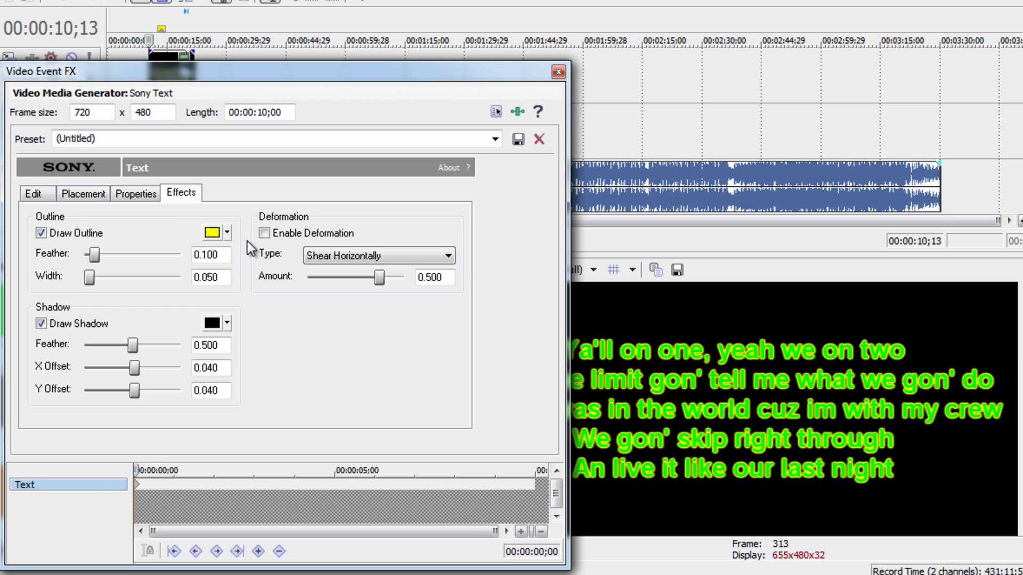
click(230, 237)
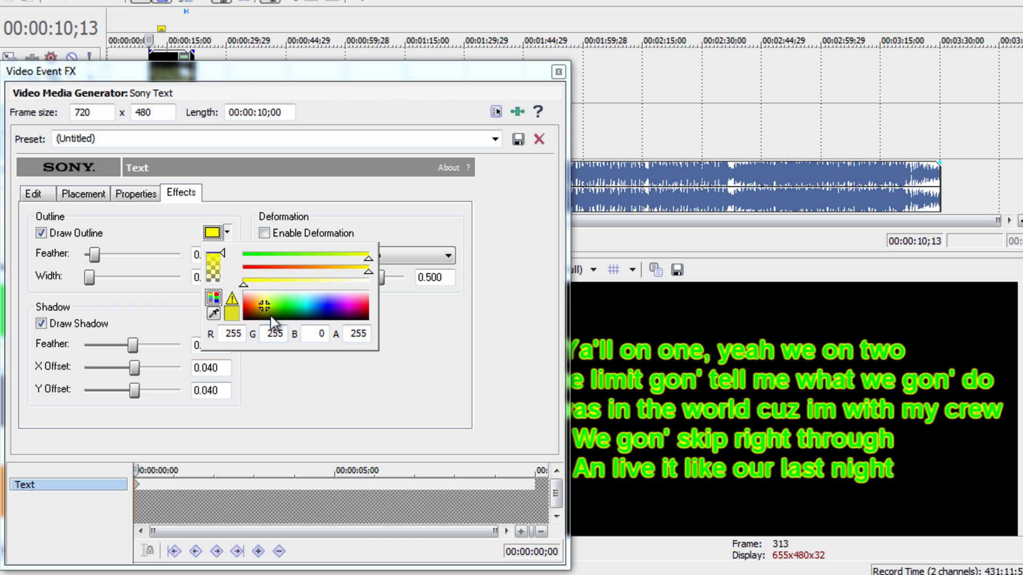
drag(265, 314, 244, 298)
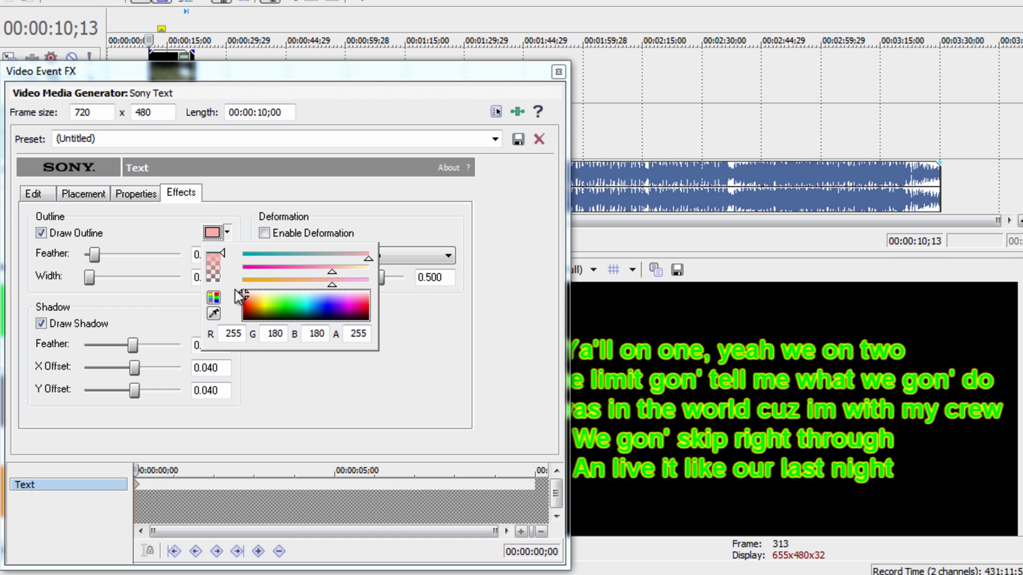
drag(247, 314, 241, 287)
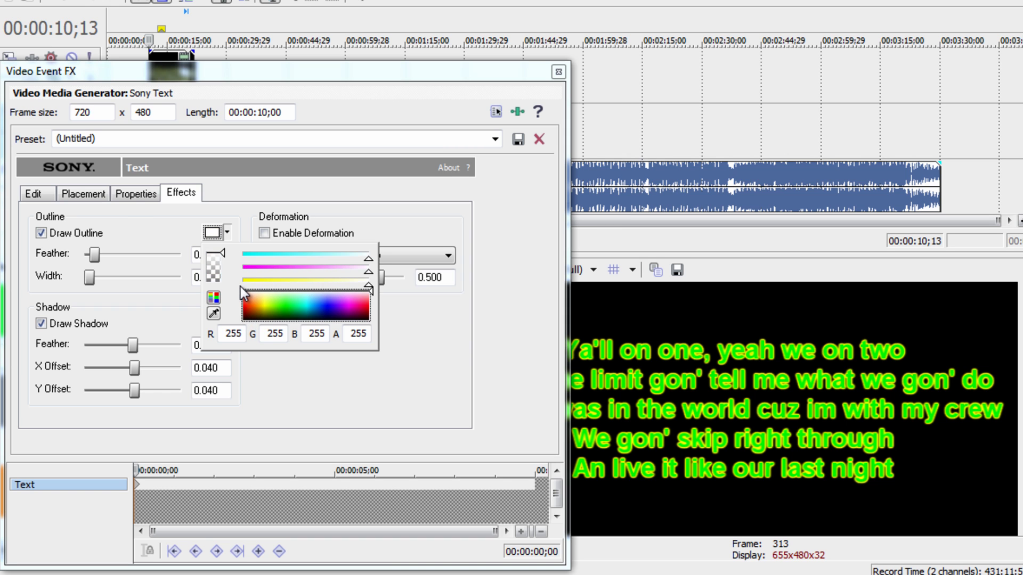
click(127, 213)
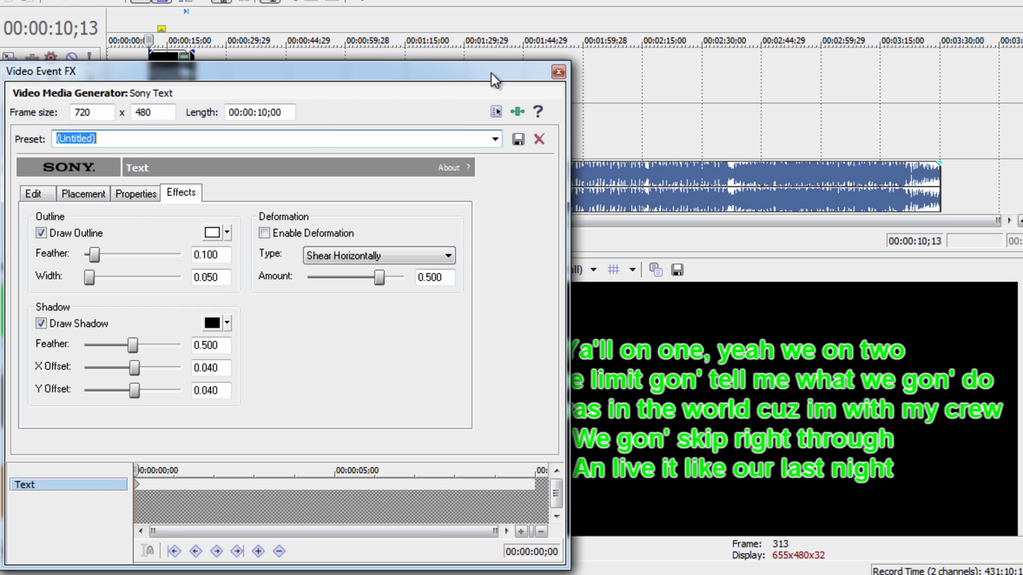
click(558, 72)
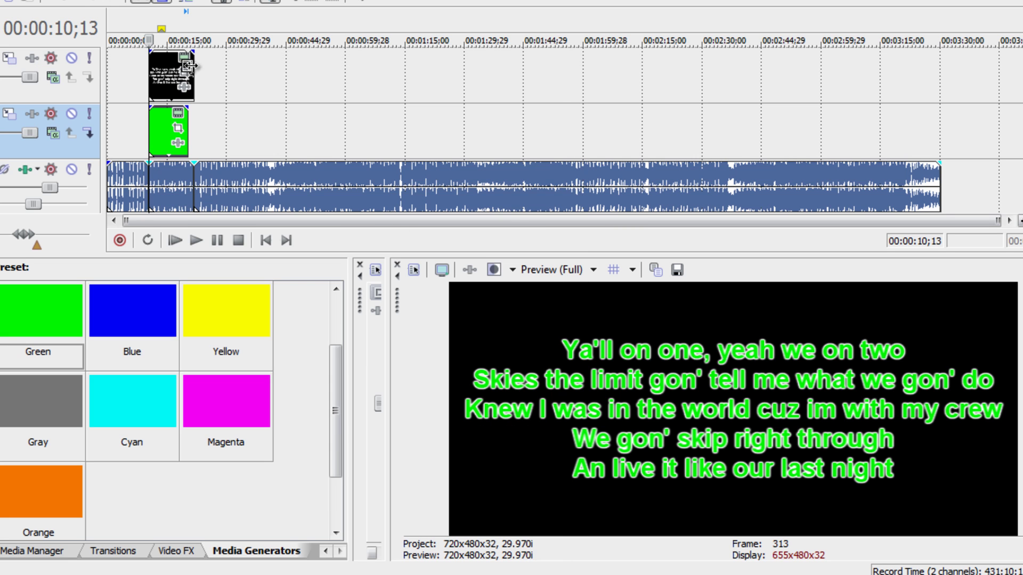
- Extend the green color event's right edge to end with the lyrics event
scroll(209, 130, up, 3)
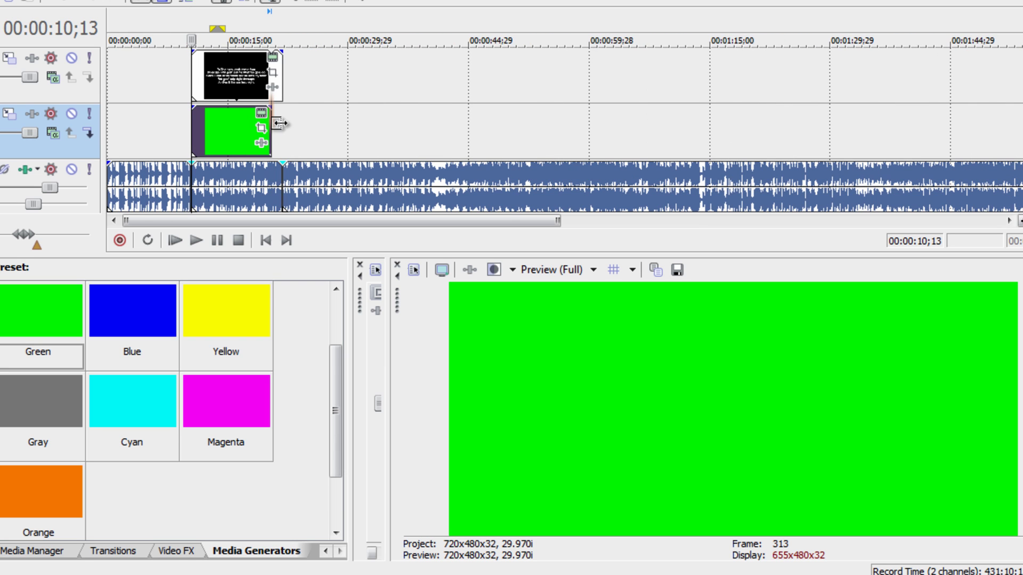
drag(284, 123, 282, 123)
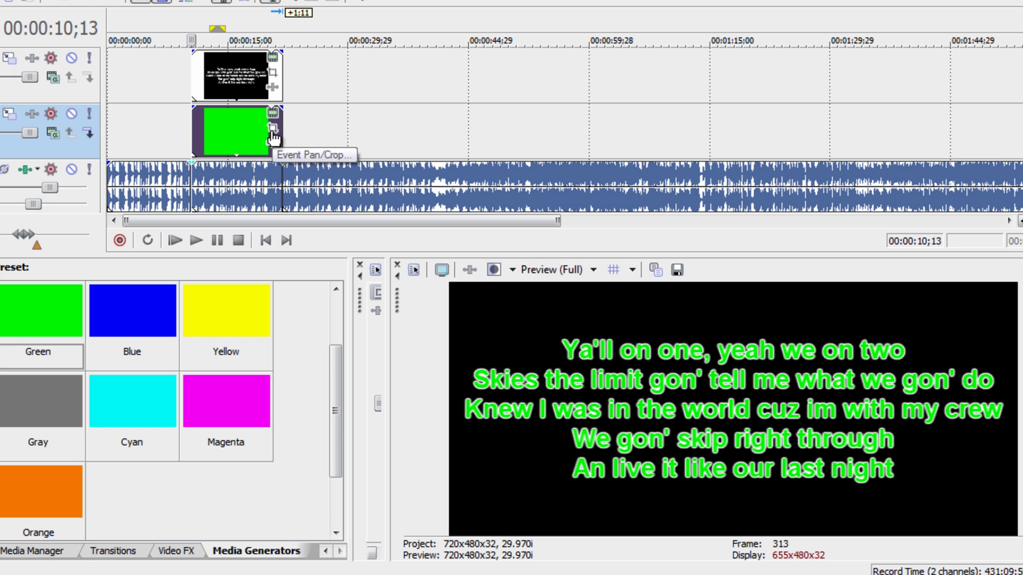
- In Event Pan/Crop, move the green frame to the lower right, X 943.1, Y 545.9
click(270, 133)
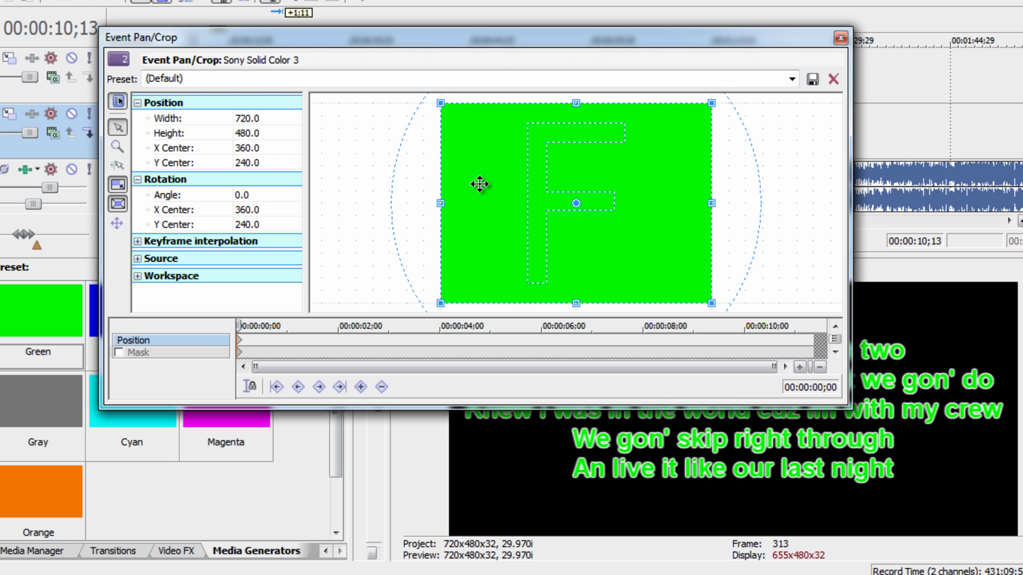
drag(430, 49, 212, 8)
mouse_move(364, 154)
mouse_down()
mouse_move(498, 168)
mouse_move(428, 171)
mouse_move(514, 187)
mouse_move(423, 187)
mouse_move(361, 155)
mouse_up()
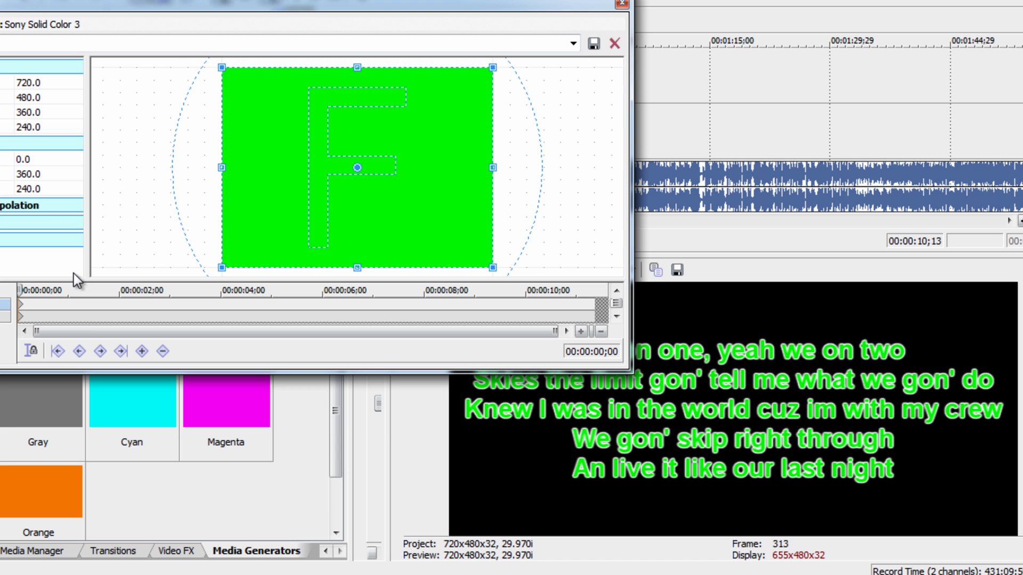
drag(383, 197, 605, 332)
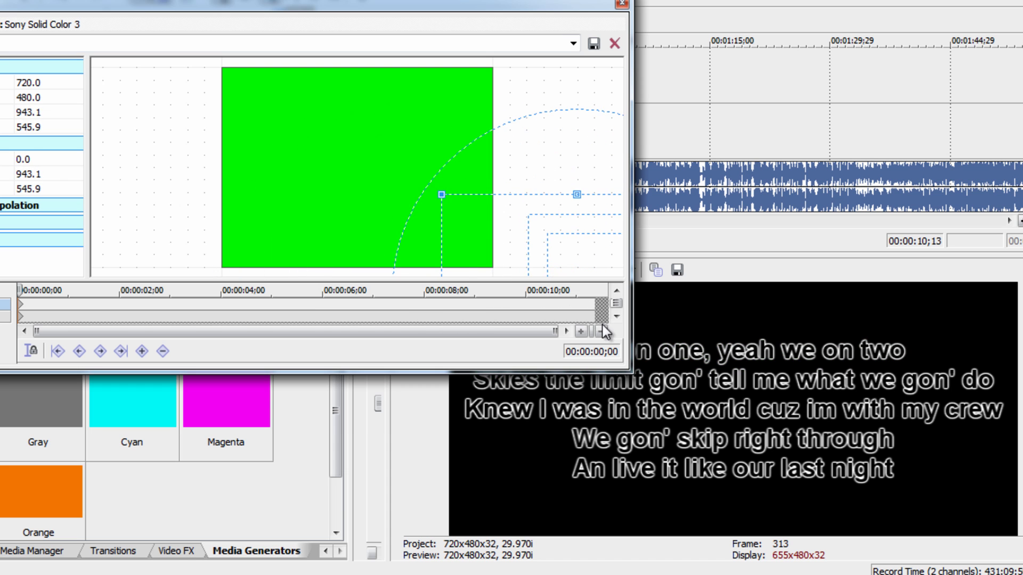
click(622, 4)
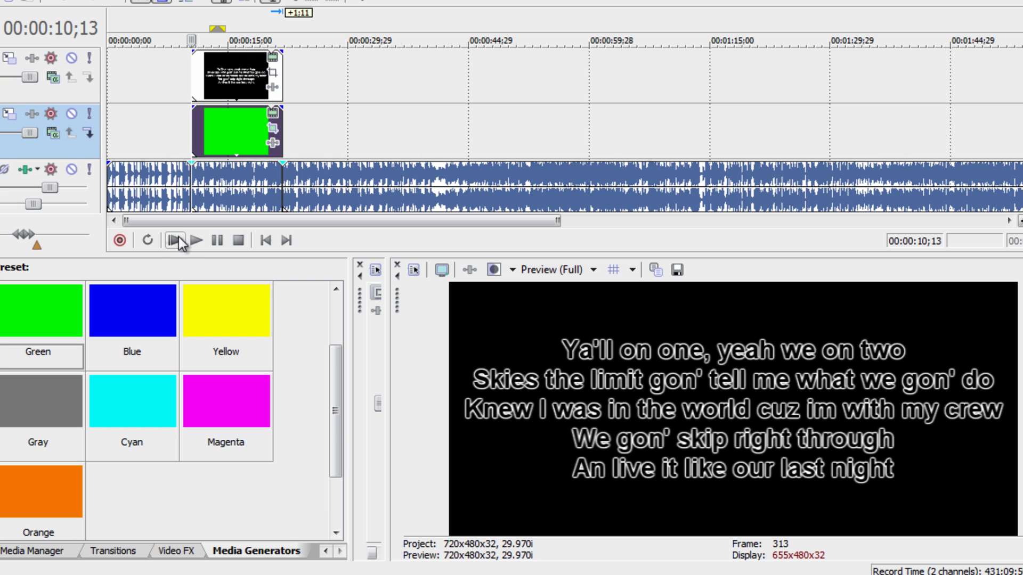
- Split the lyric text and green events at 00:00:13;10, where the first lyric line ends
click(195, 239)
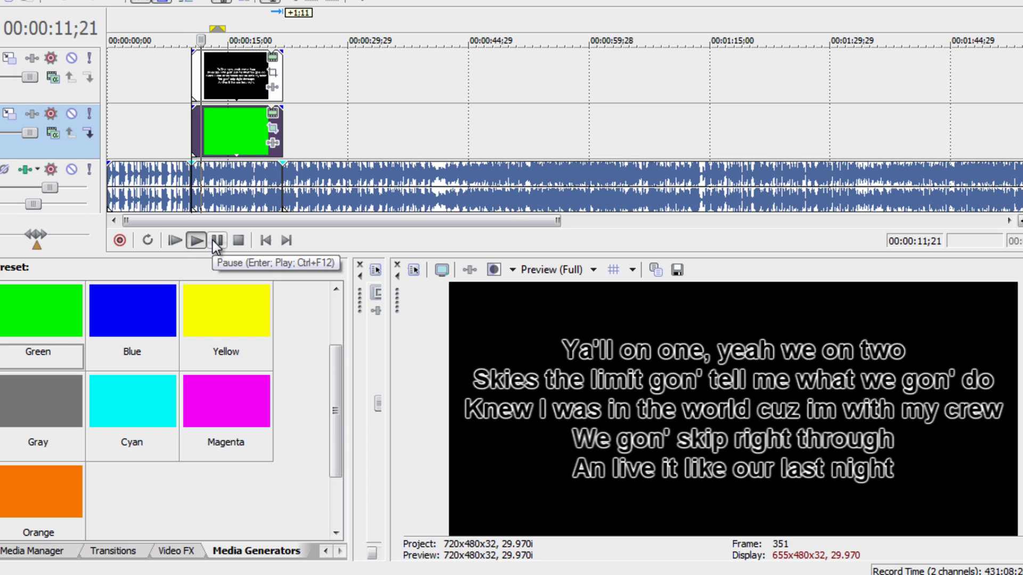
click(213, 240)
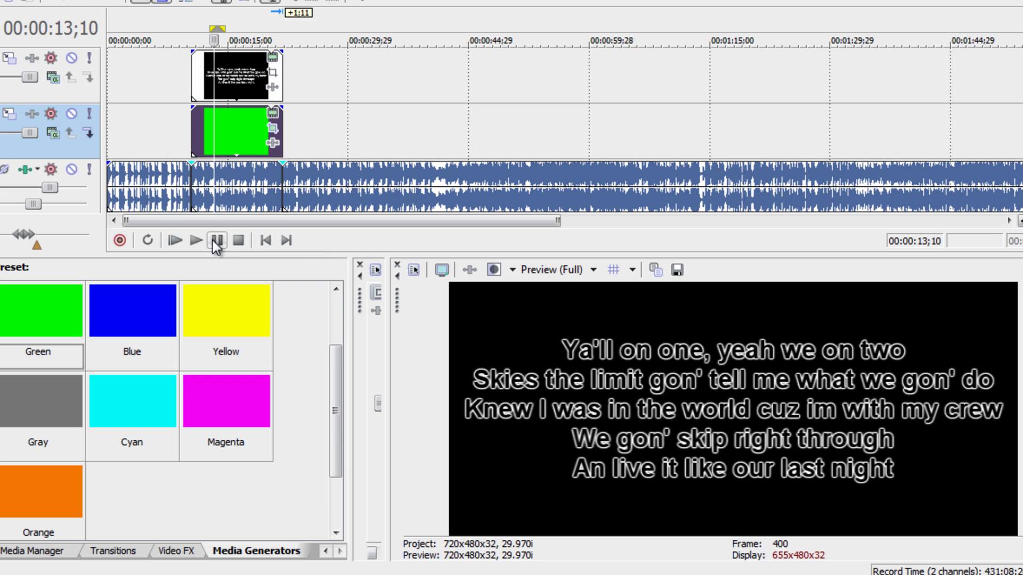
click(213, 72)
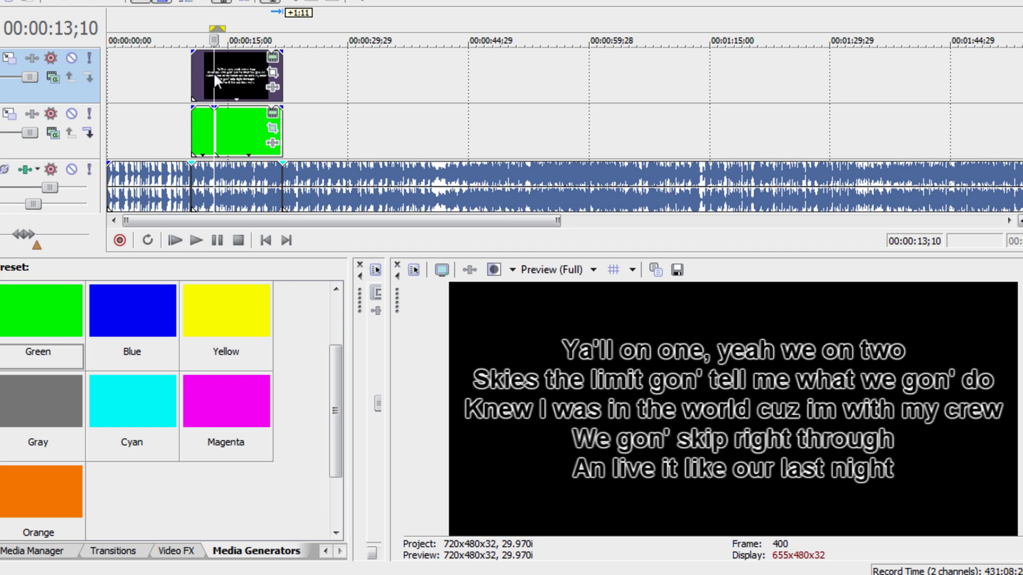
key(s)
click(200, 137)
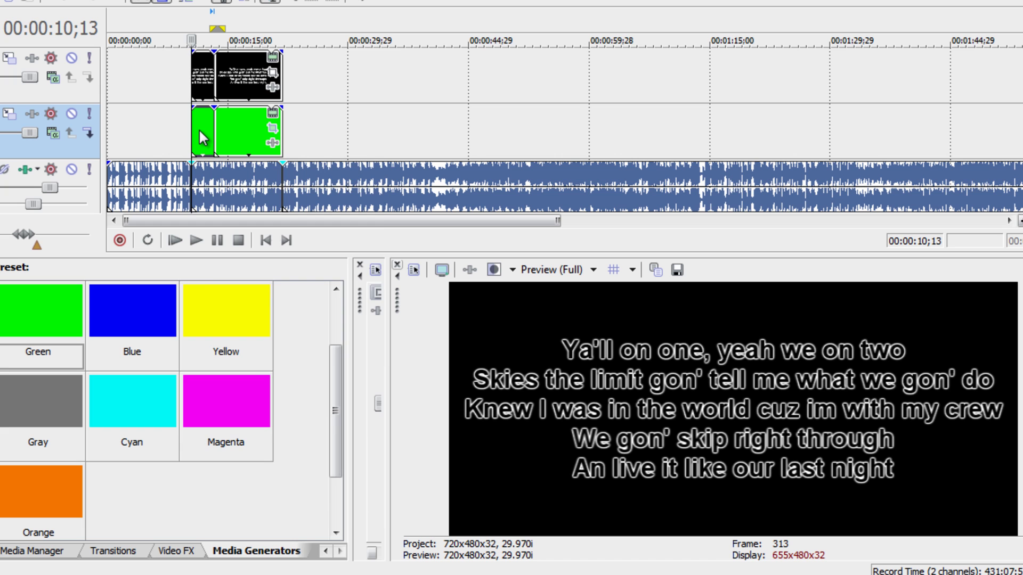
right_click(200, 131)
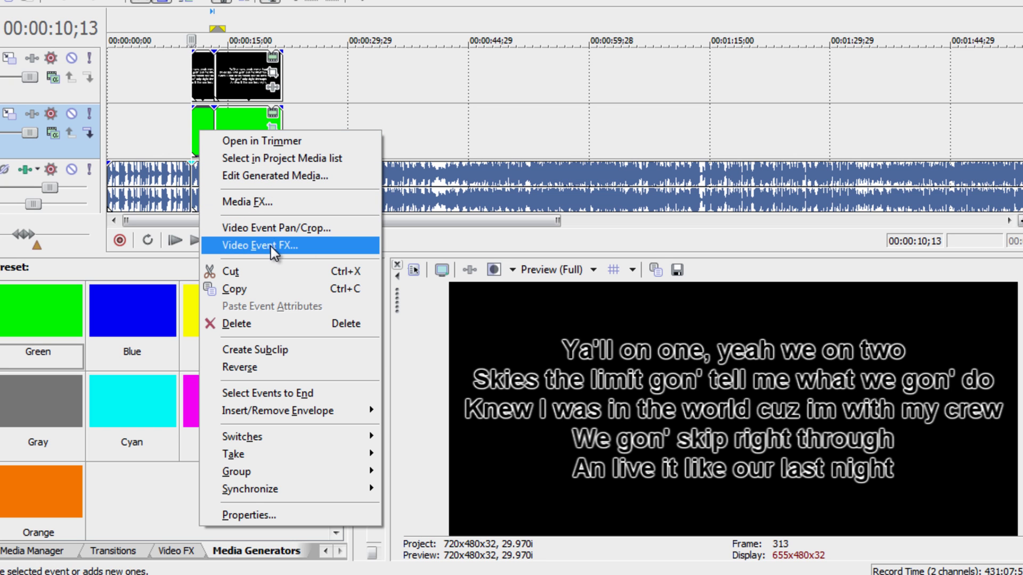
- In the first green piece's Pan/Crop, place the starting frame off-screen to the right
click(288, 230)
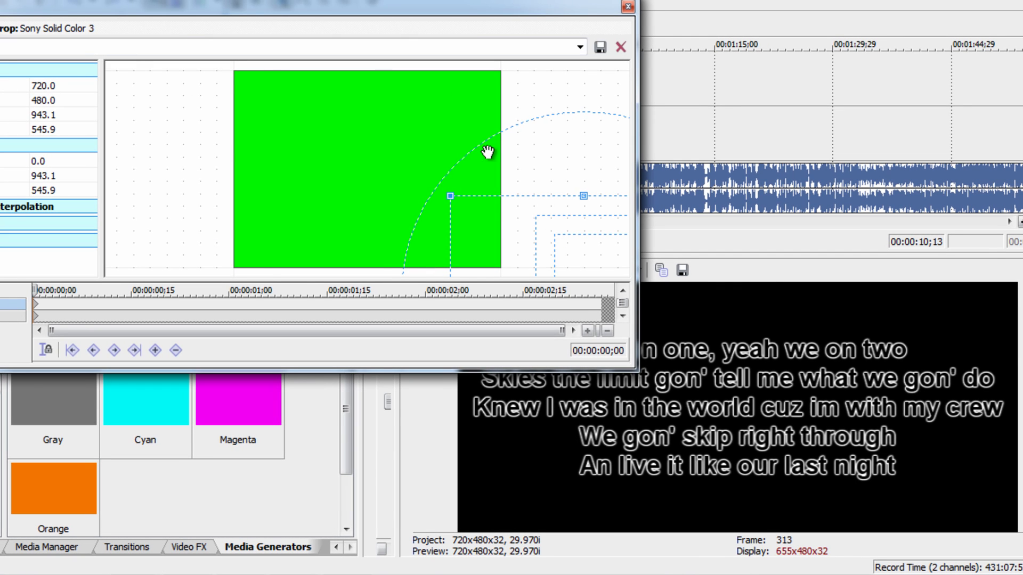
drag(462, 12, 428, 0)
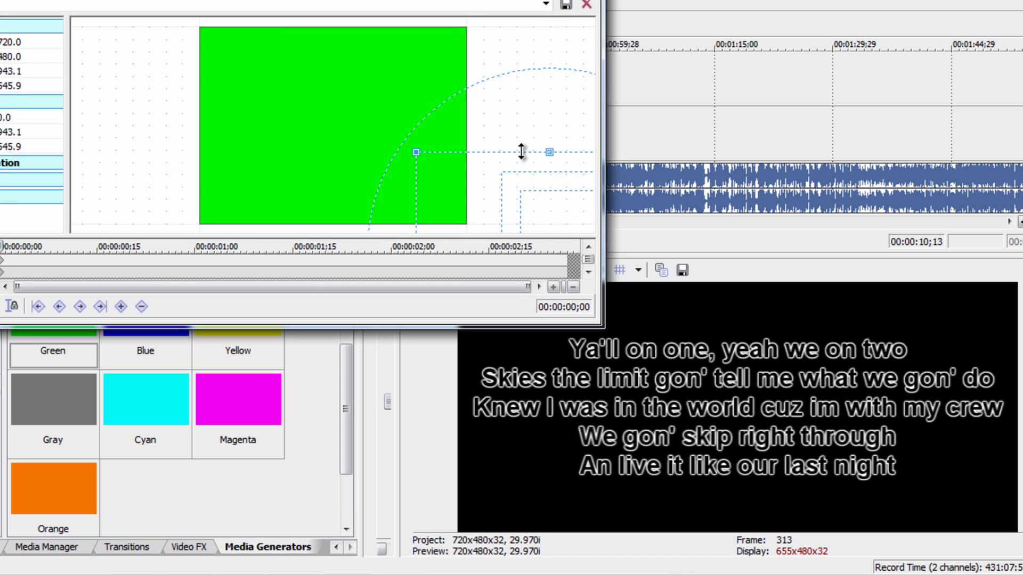
drag(516, 190, 526, 210)
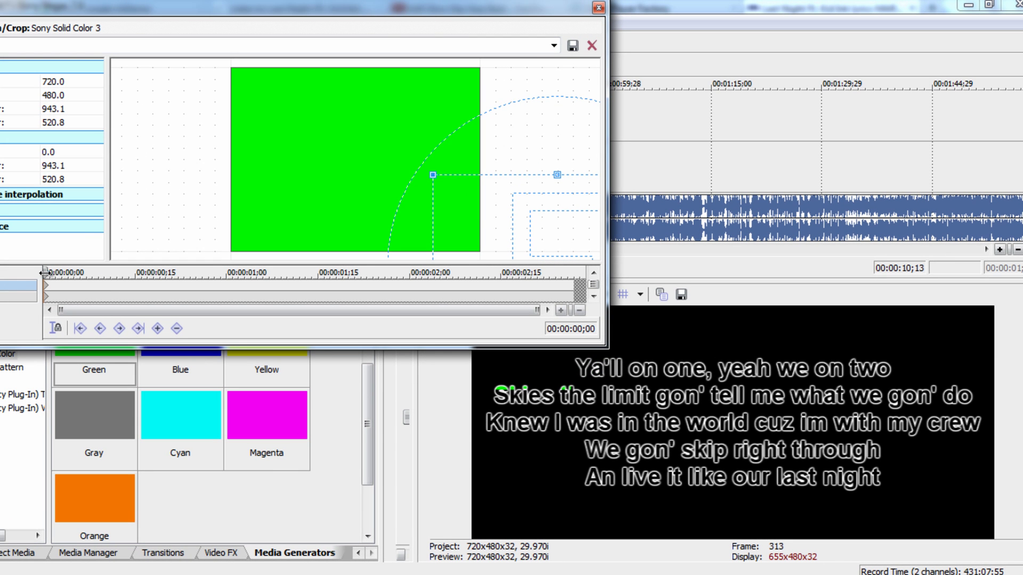
drag(49, 272, 608, 271)
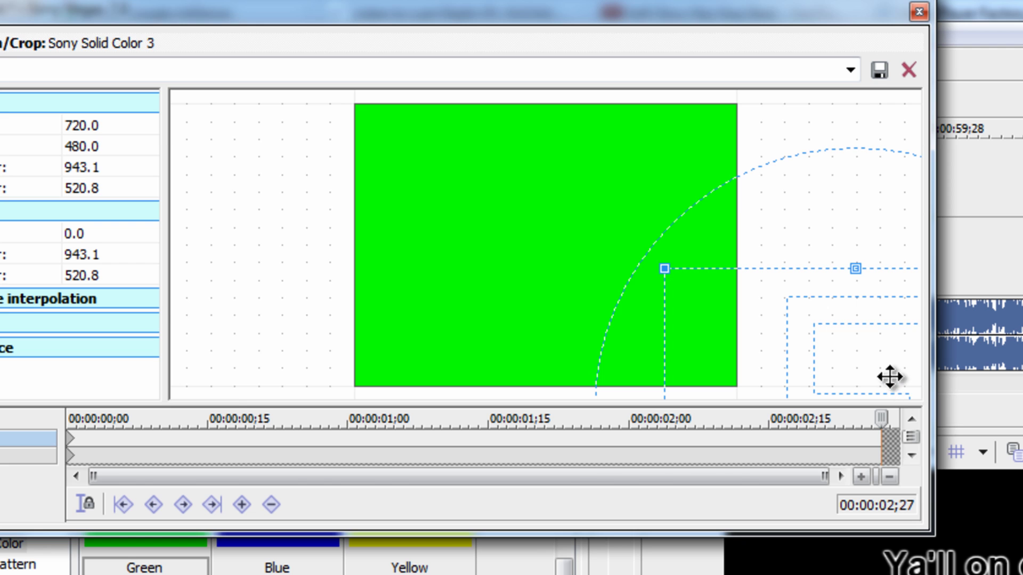
key(Home)
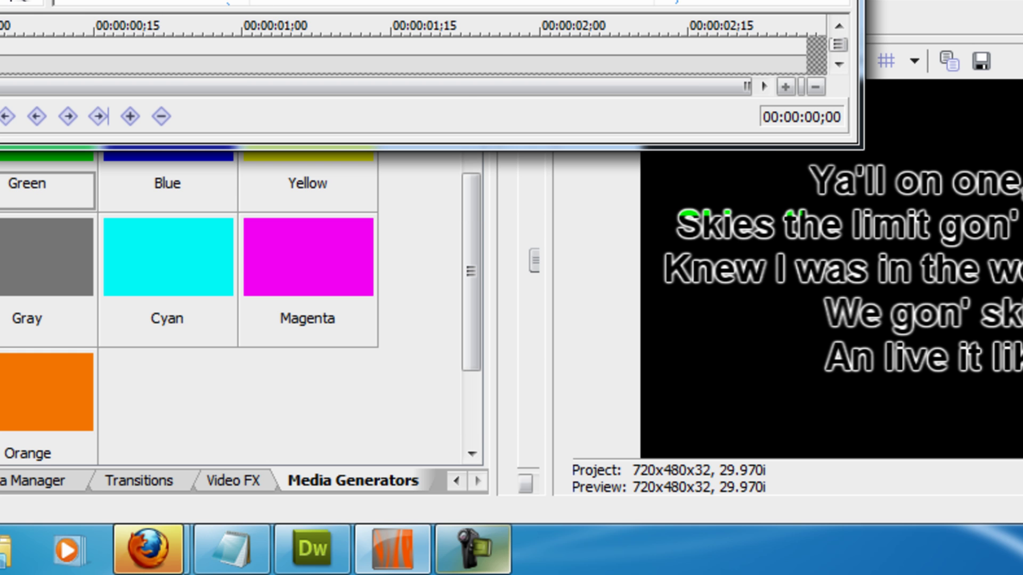
- Fine-tune the start frame and add an end keyframe at X 685 covering the first line
right_click(456, 11)
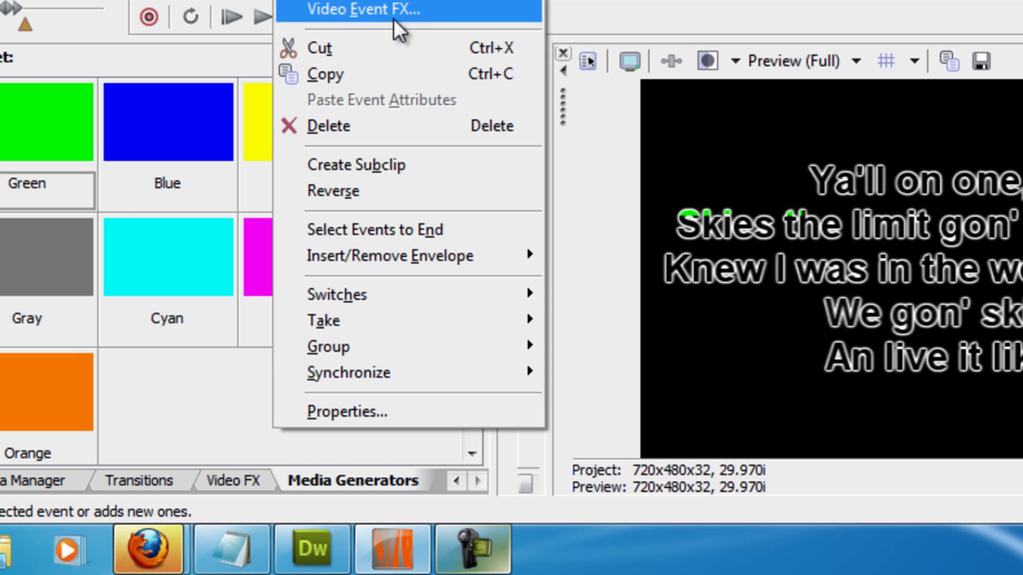
click(452, 9)
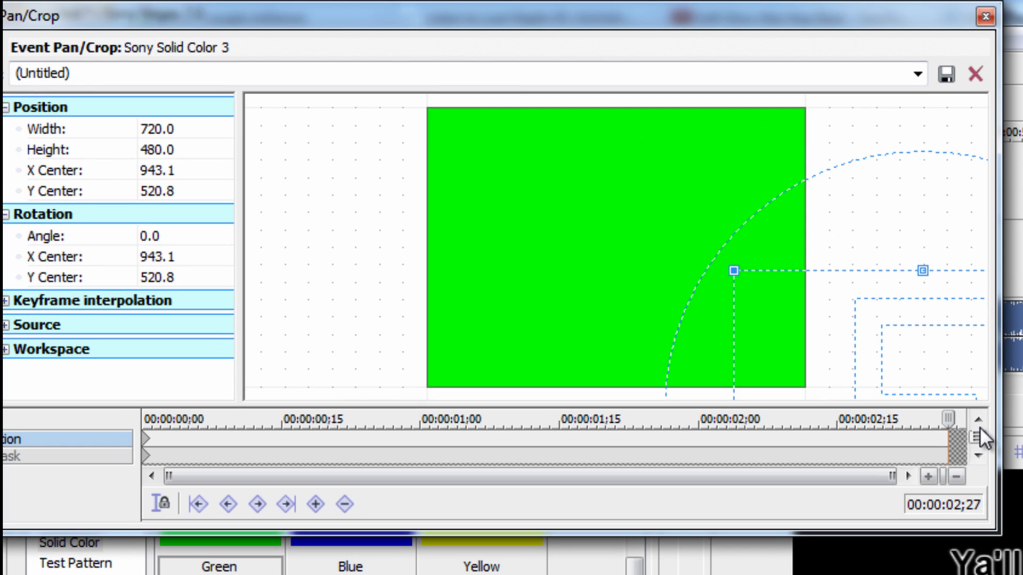
click(940, 424)
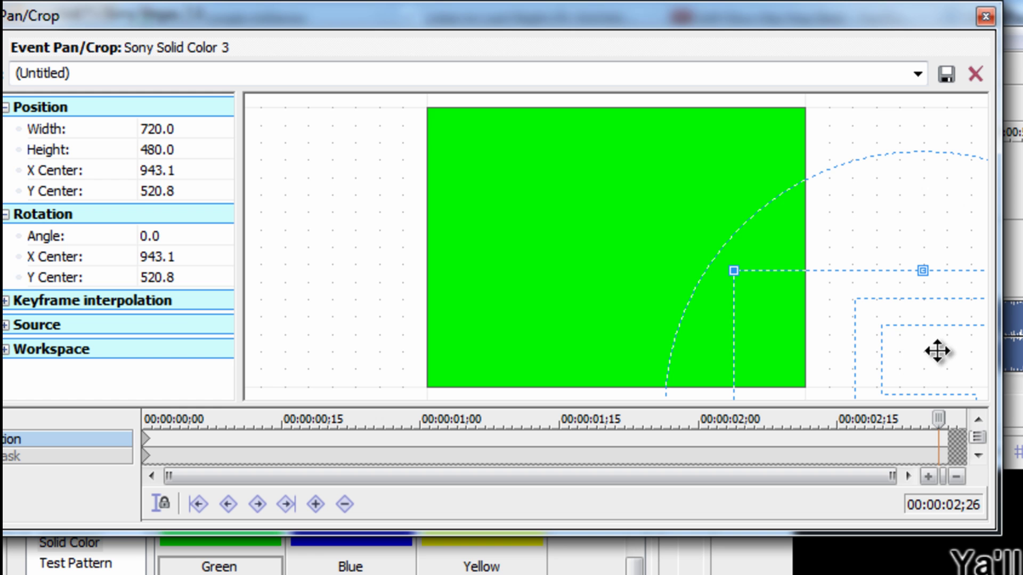
key(Home)
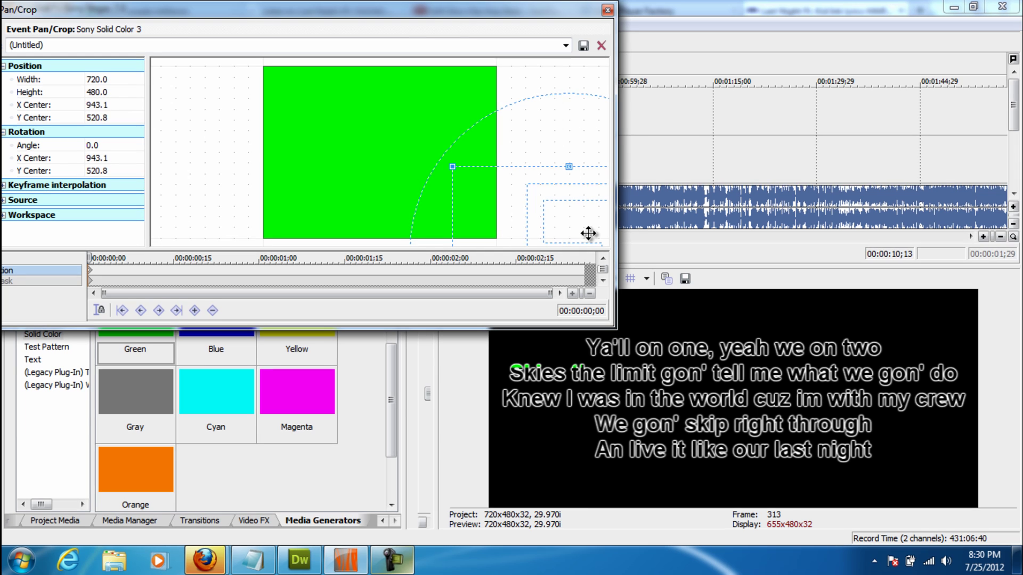
drag(956, 376, 929, 382)
drag(573, 235, 587, 238)
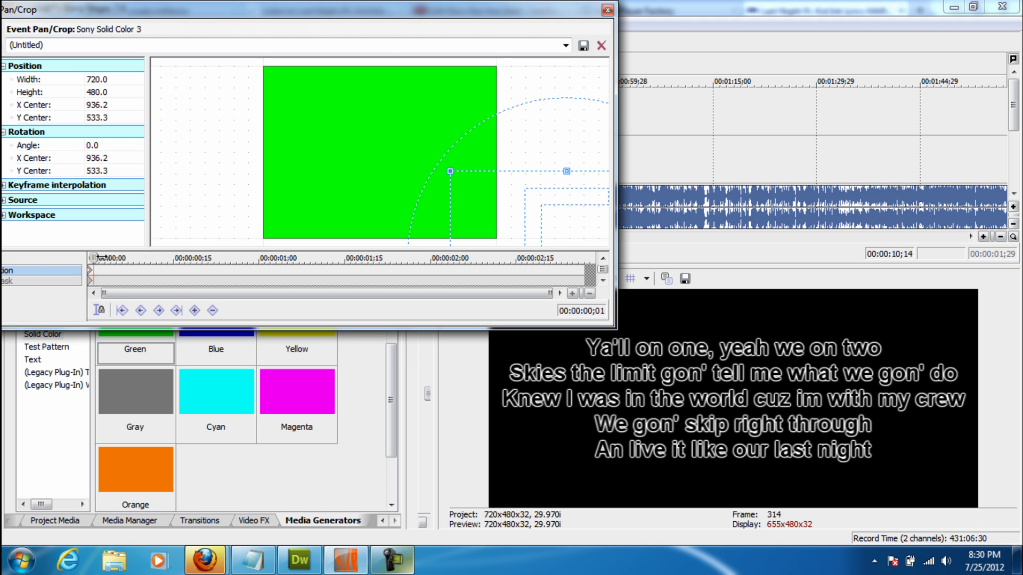
drag(102, 257, 599, 288)
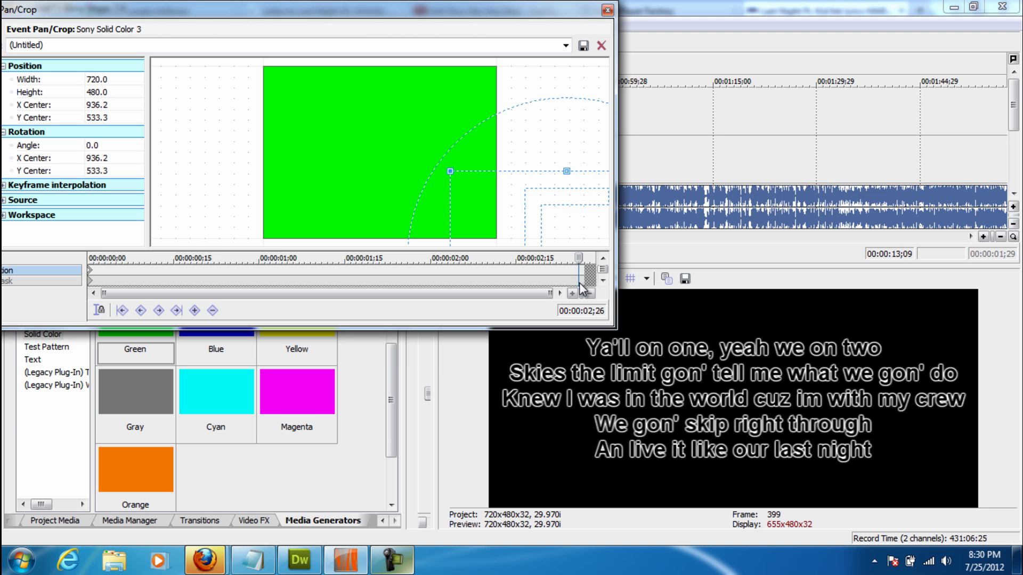
drag(594, 228, 452, 227)
click(607, 11)
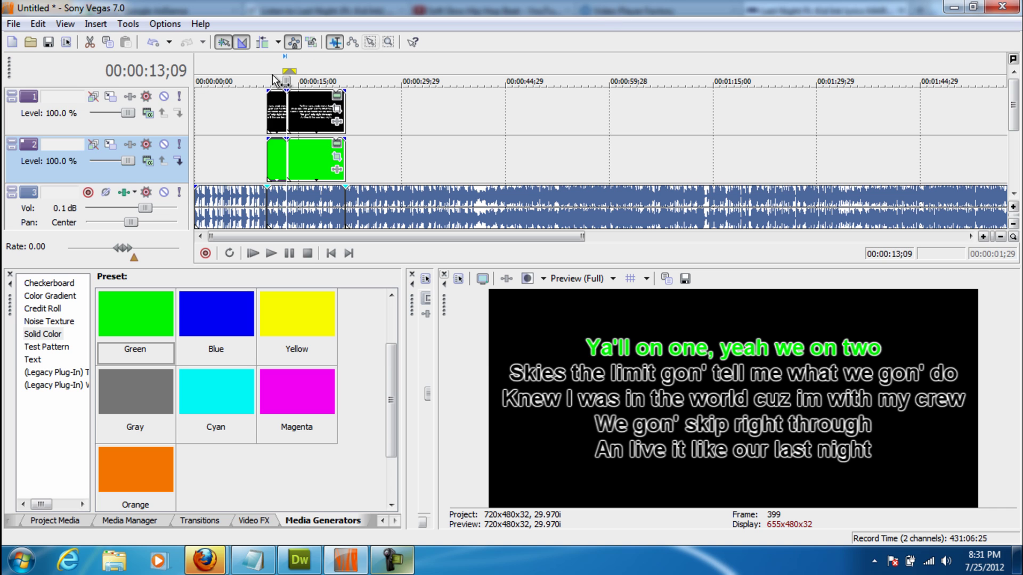
click(270, 96)
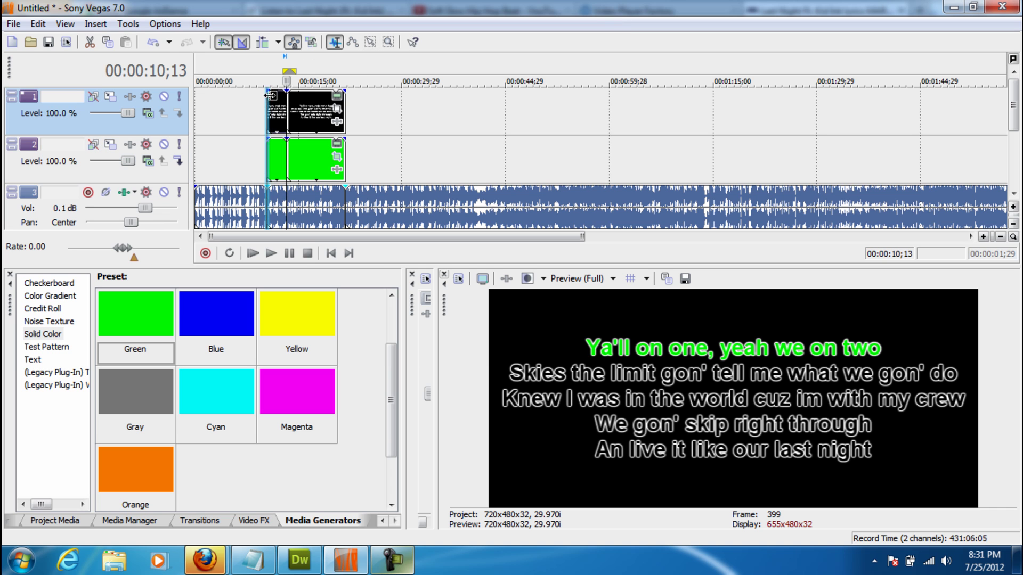
click(278, 253)
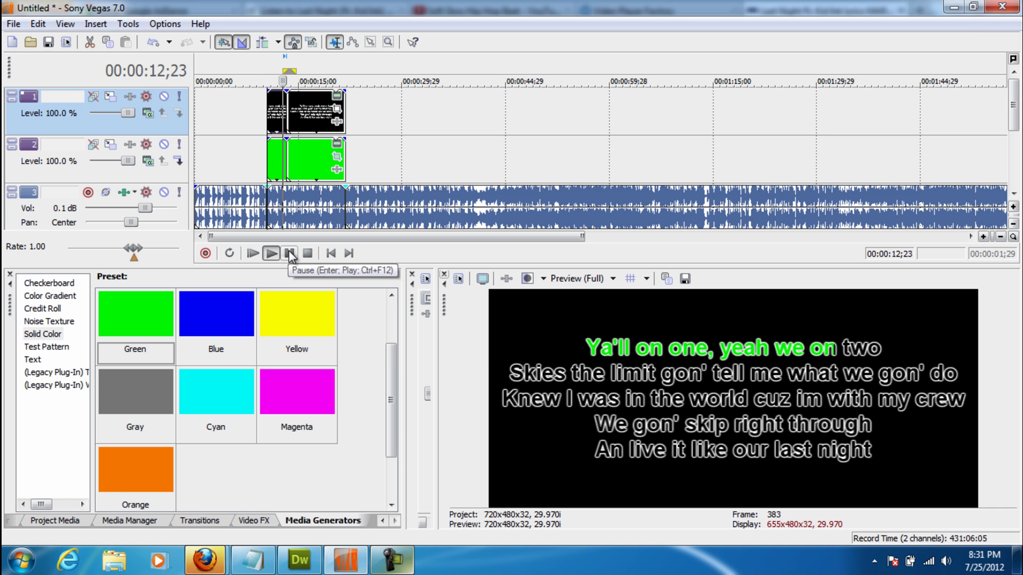
click(289, 253)
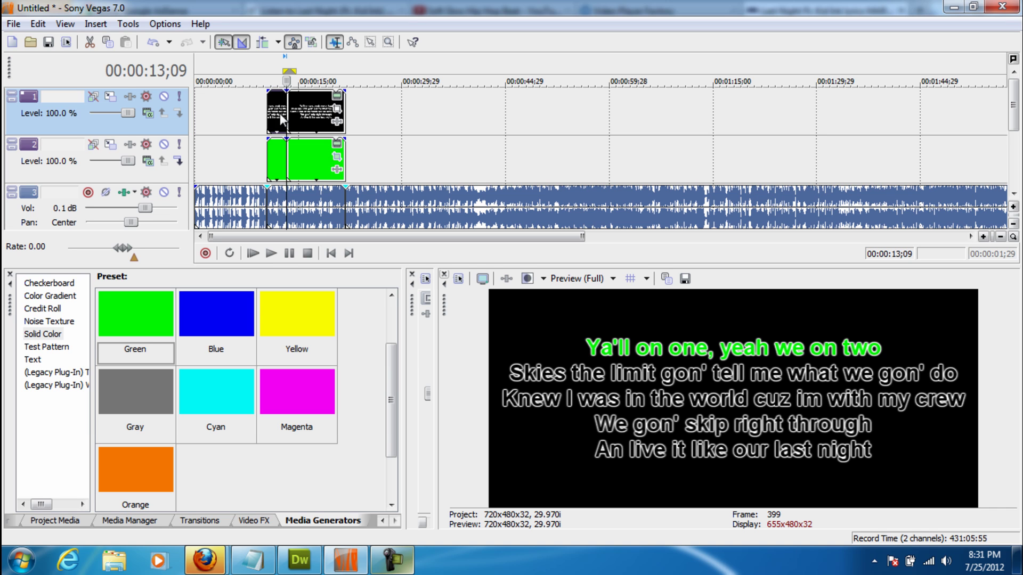
- Split both the lyric text clip and the long green clip at 00:00:15;27
click(272, 254)
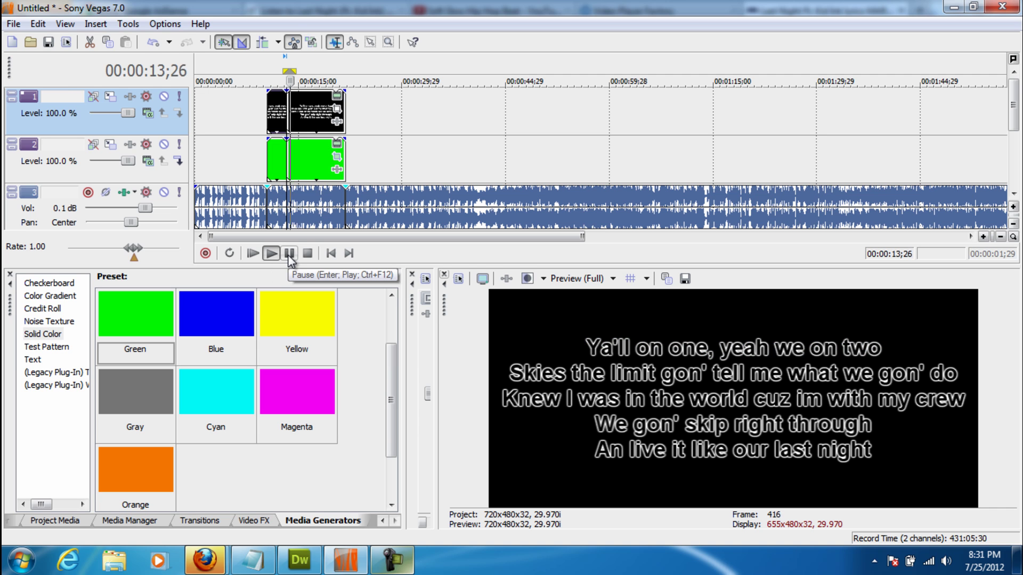
click(289, 253)
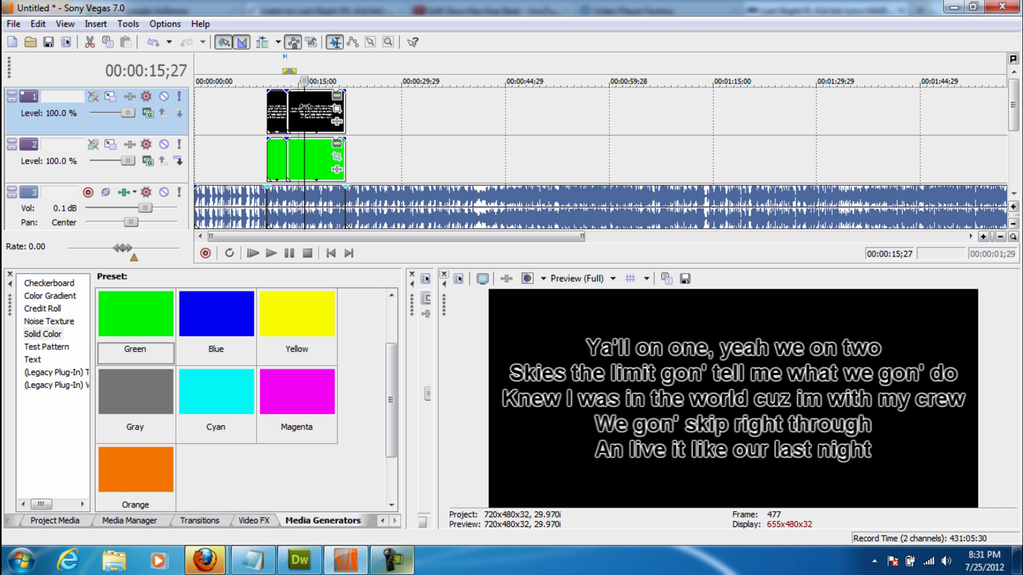
scroll(401, 95, up, 8)
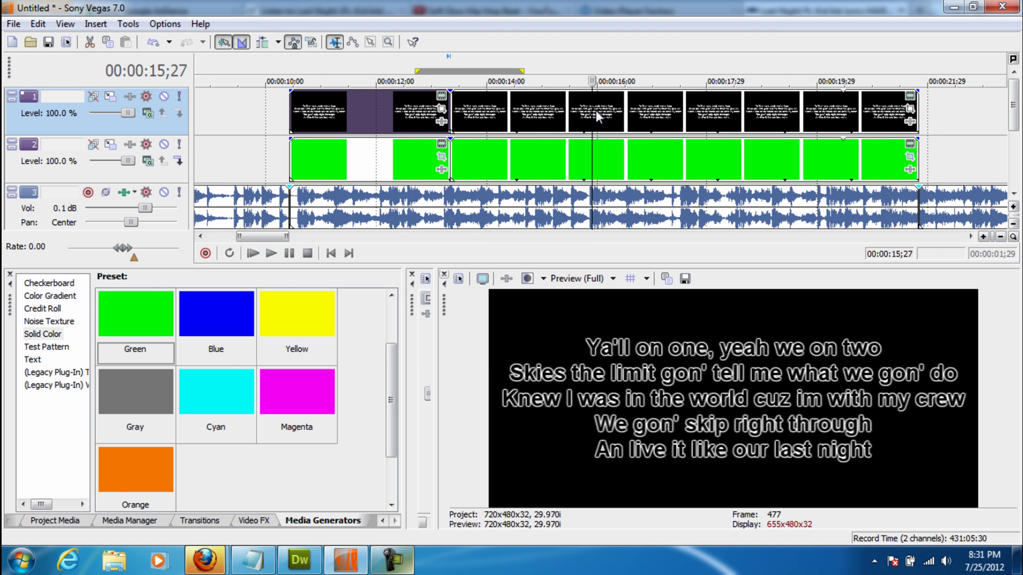
click(591, 110)
key(s)
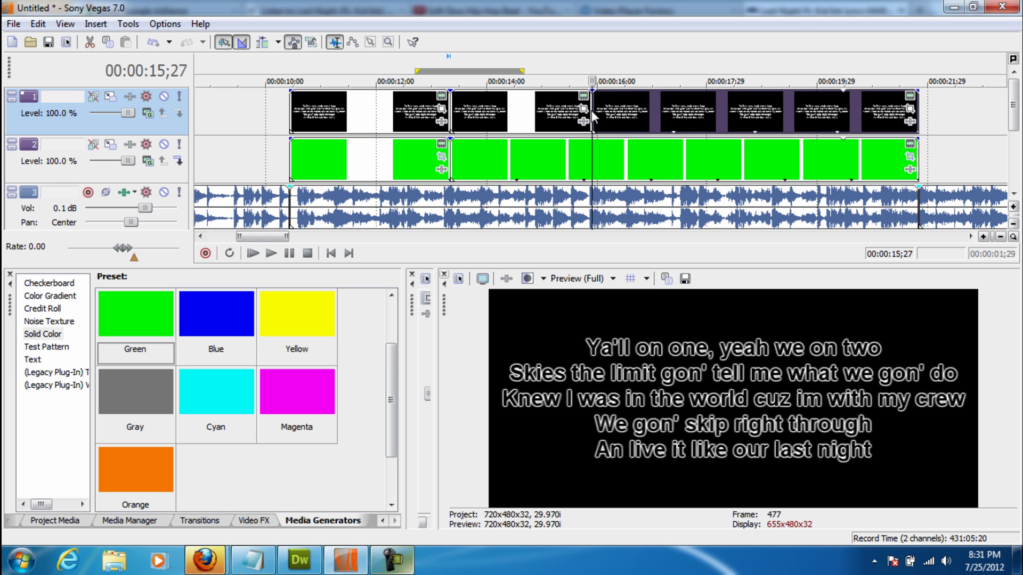
click(592, 149)
key(s)
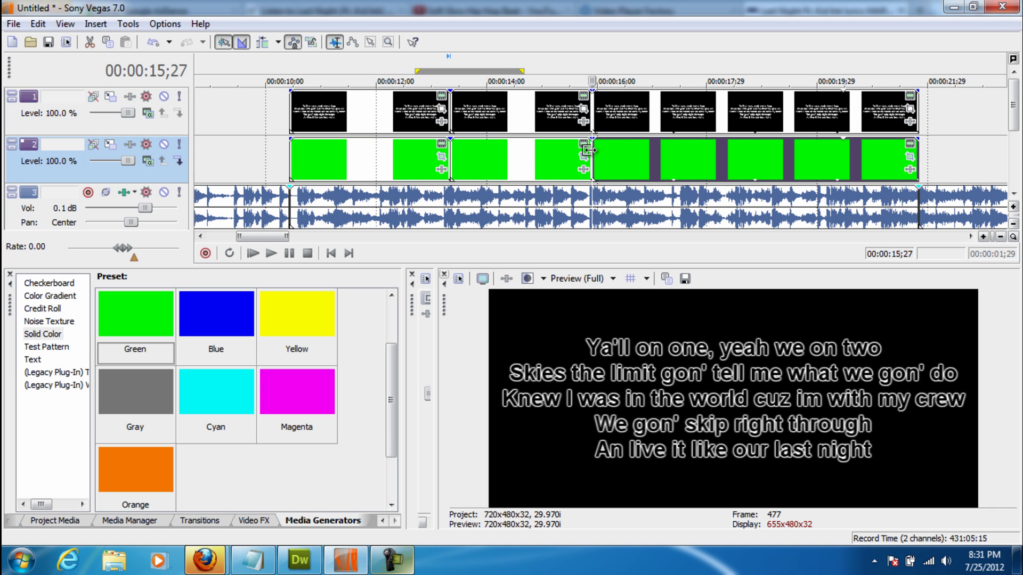
- Insert a new empty video track between the lyric and green tracks
scroll(590, 153, down, 4)
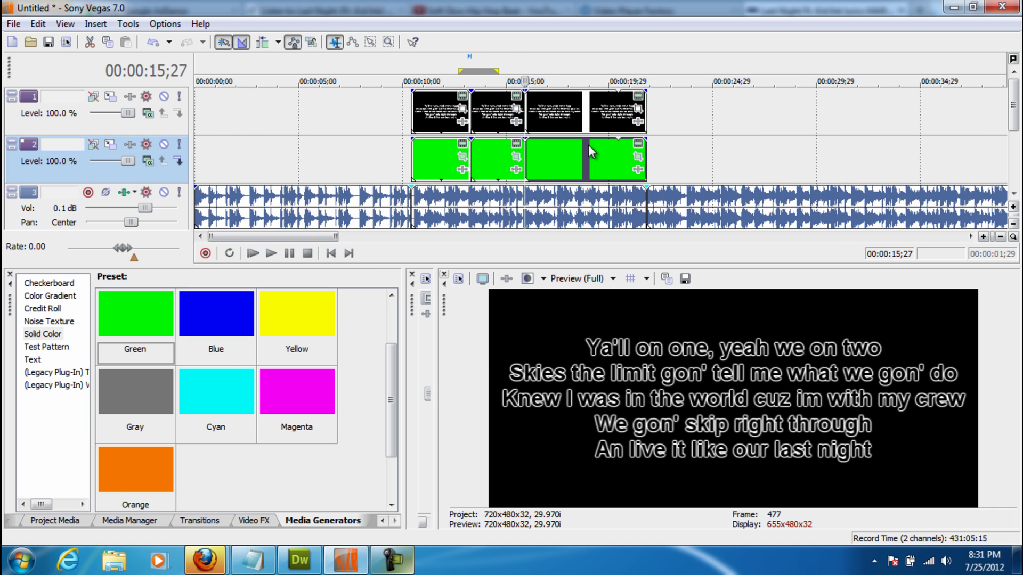
scroll(589, 149, down, 3)
key(ctrl+z)
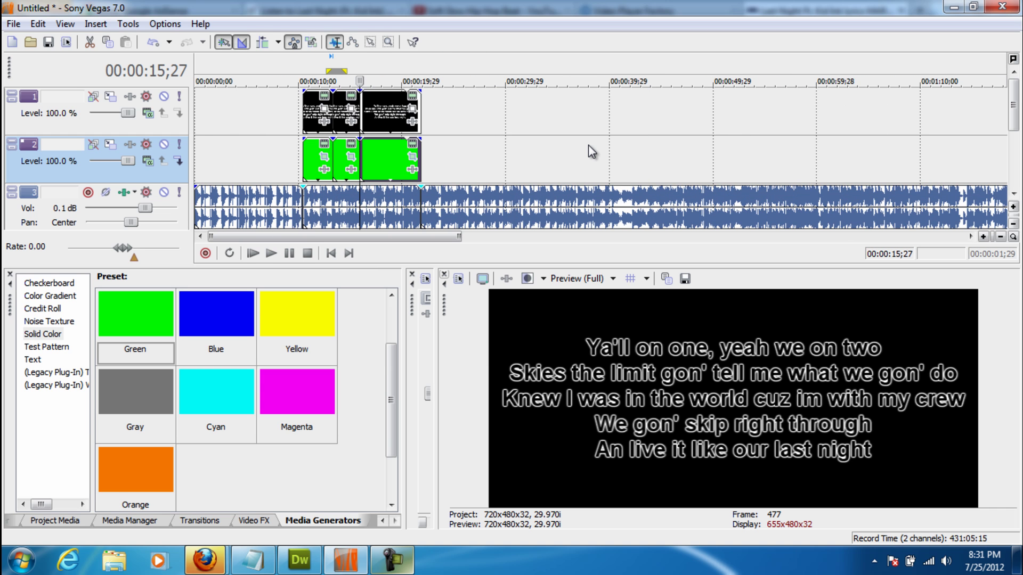
right_click(452, 168)
click(477, 196)
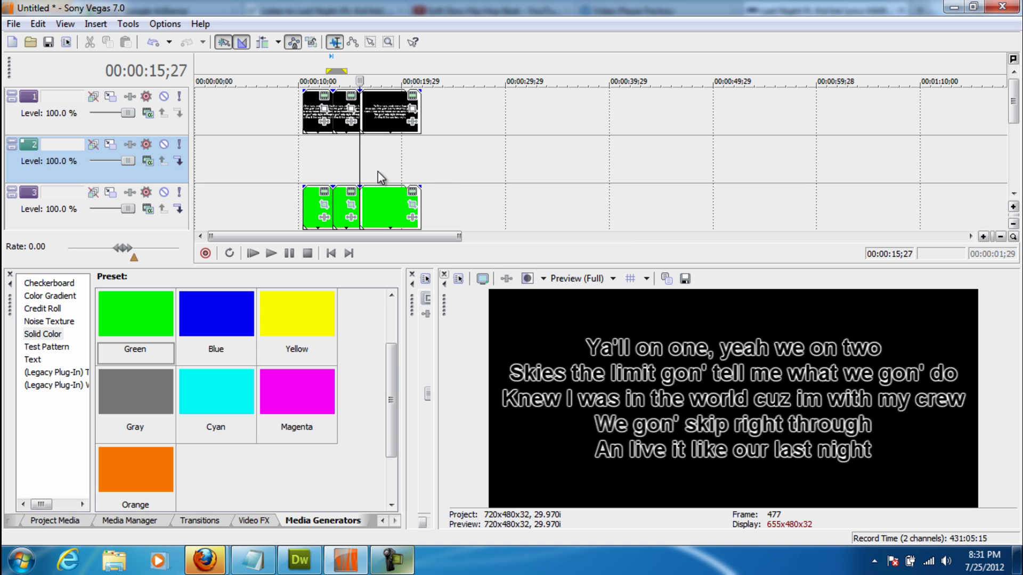
click(384, 190)
drag(385, 190, 386, 163)
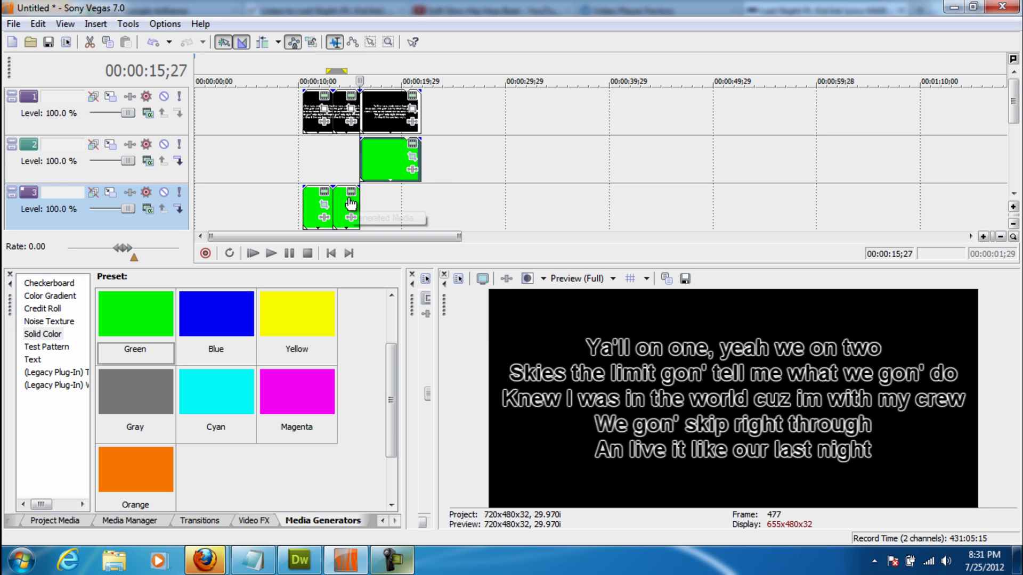
key(ctrl+z)
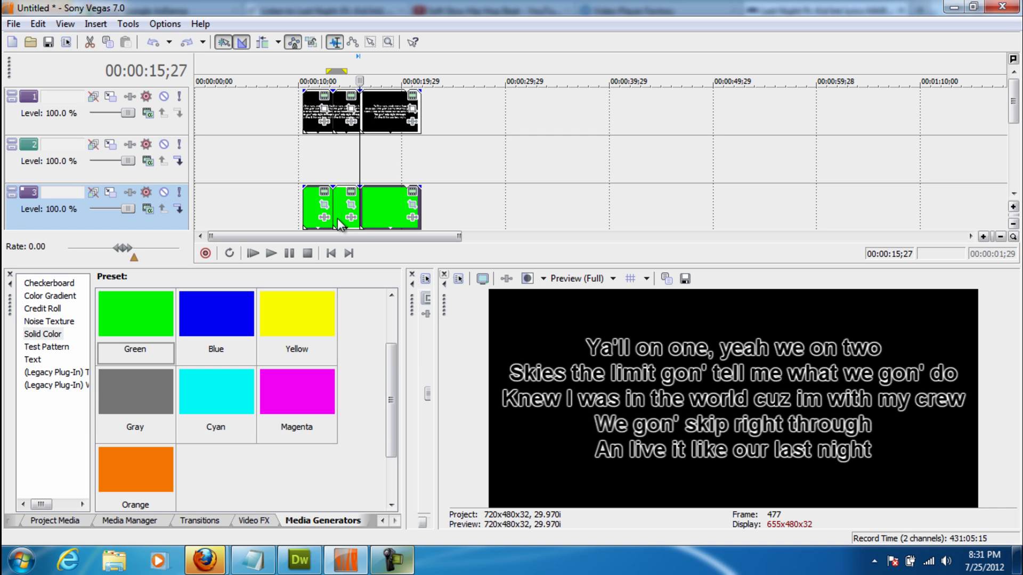
- Move the green clips to track 2 and add a muted Green Solid Color clip on track 3 at 13;10
drag(315, 205, 315, 171)
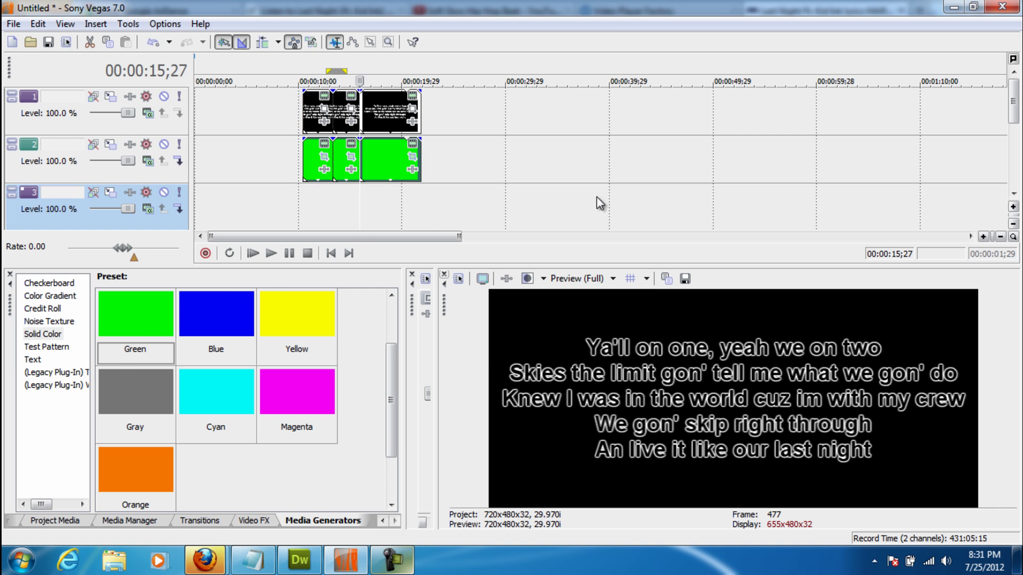
click(333, 211)
drag(144, 347, 498, 197)
click(583, 109)
drag(404, 196, 369, 195)
click(165, 193)
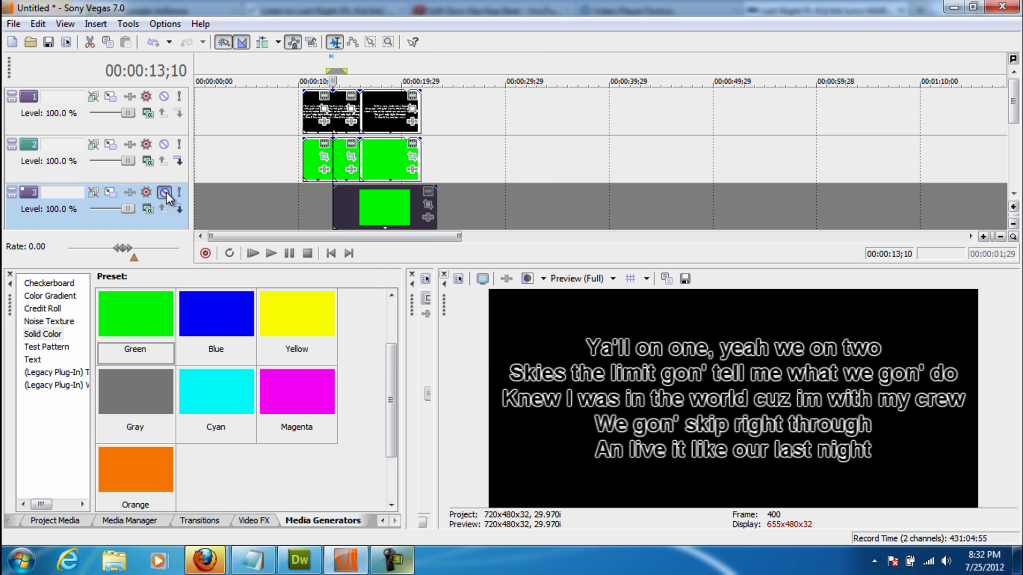
- Shift the track-3 green clip's Pan/Crop frame so only the first lyric line turns green, then preview
click(351, 146)
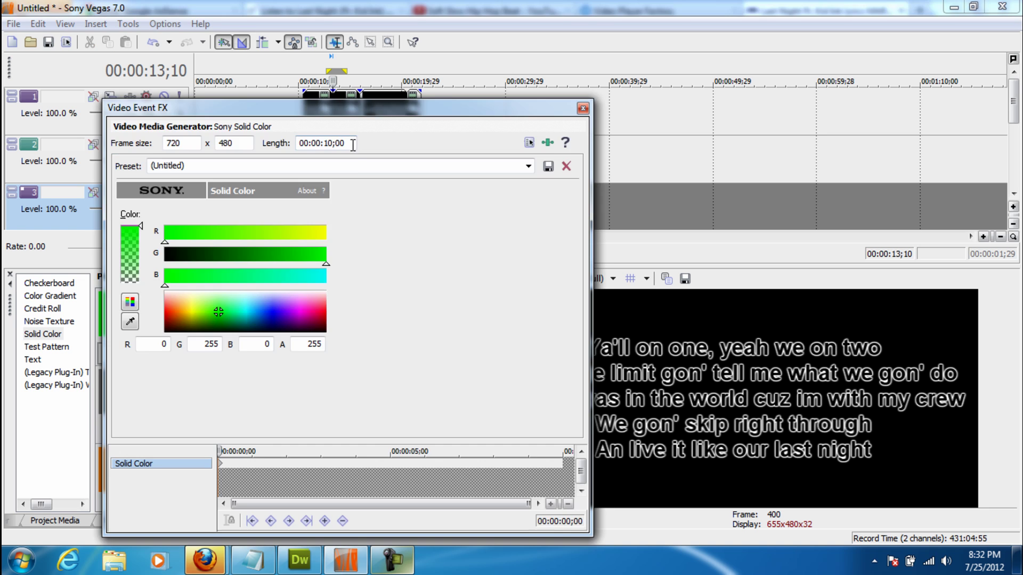
click(583, 108)
click(347, 150)
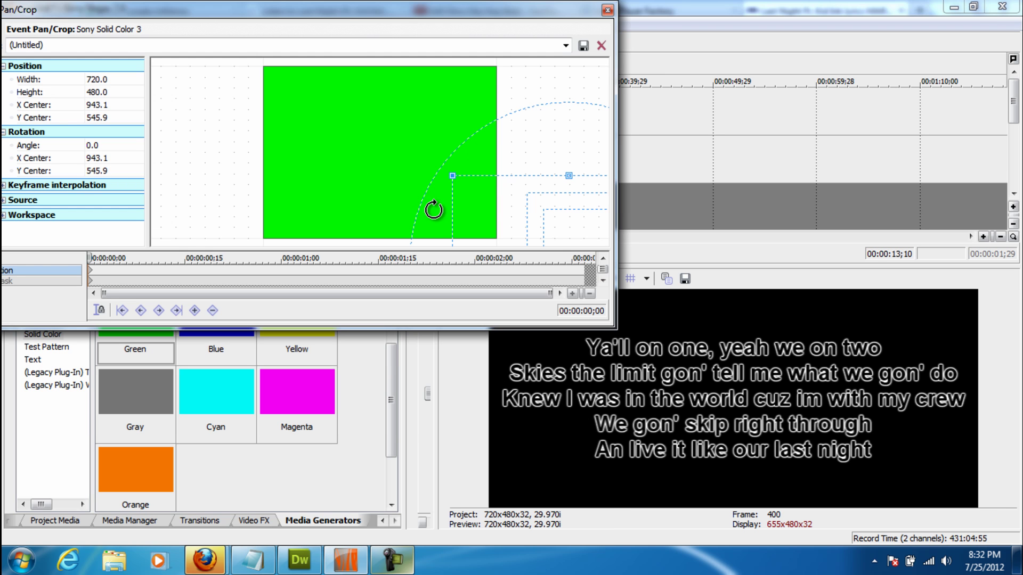
drag(557, 237, 372, 234)
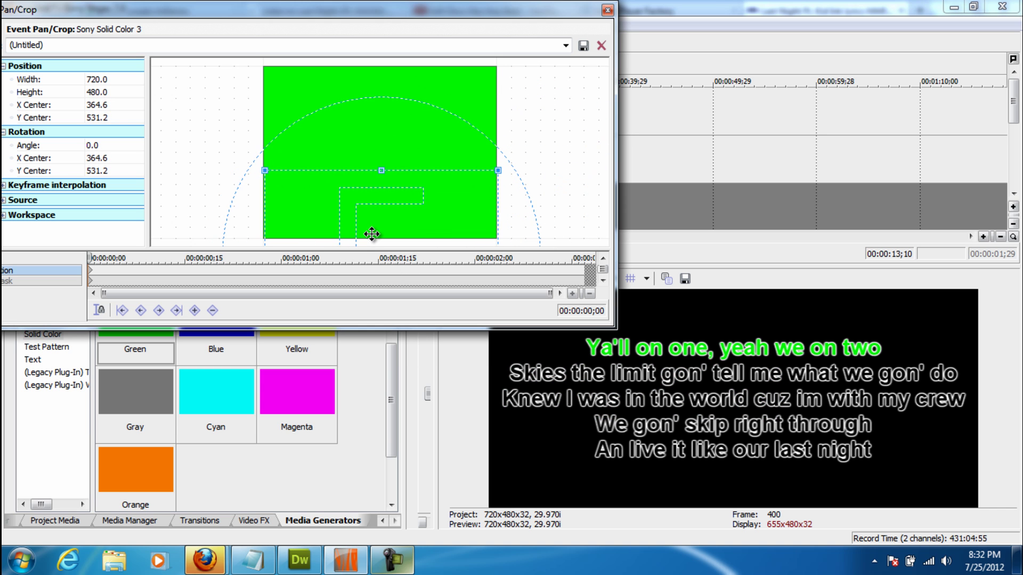
click(607, 10)
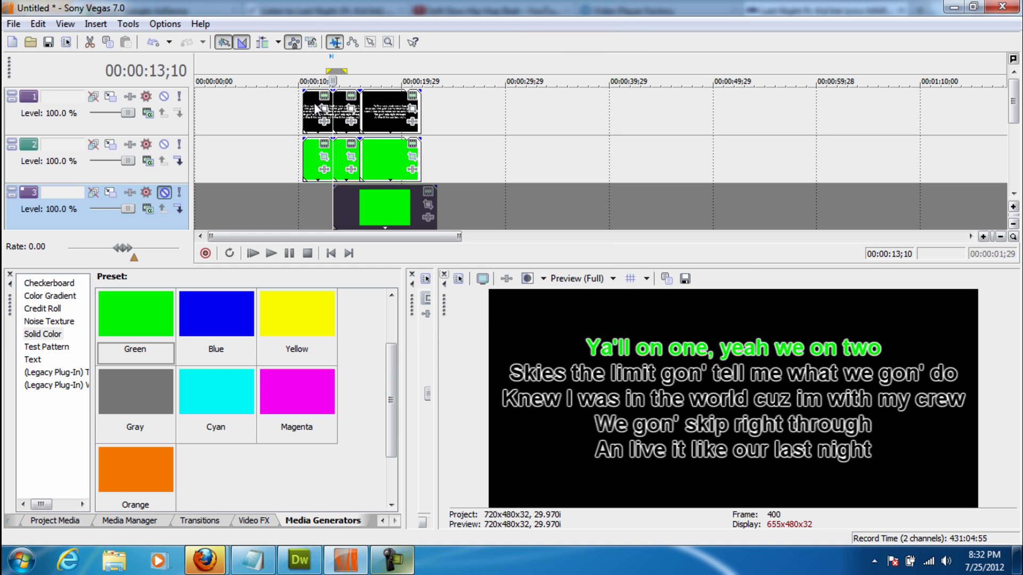
click(315, 160)
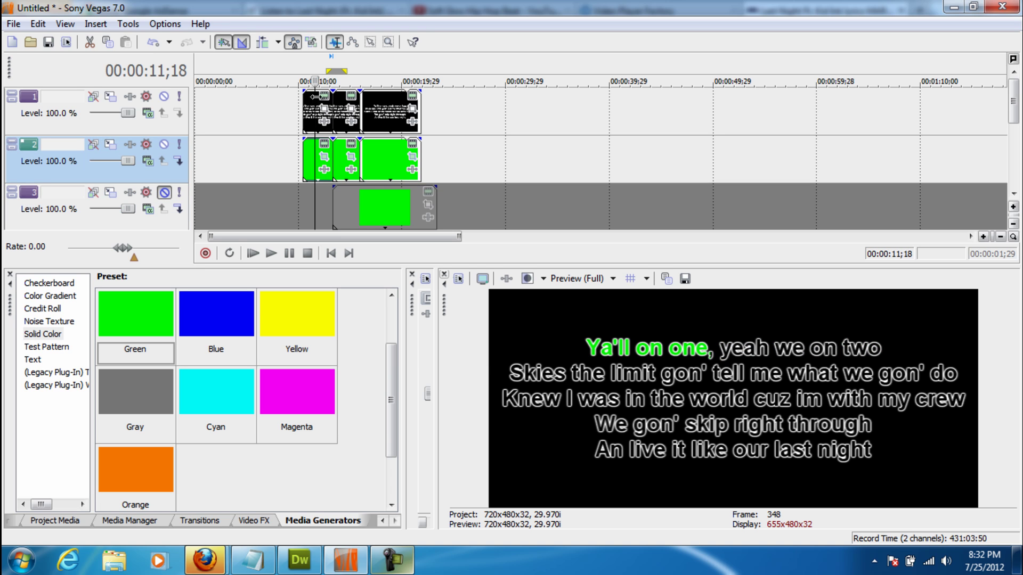
click(301, 109)
key(space)
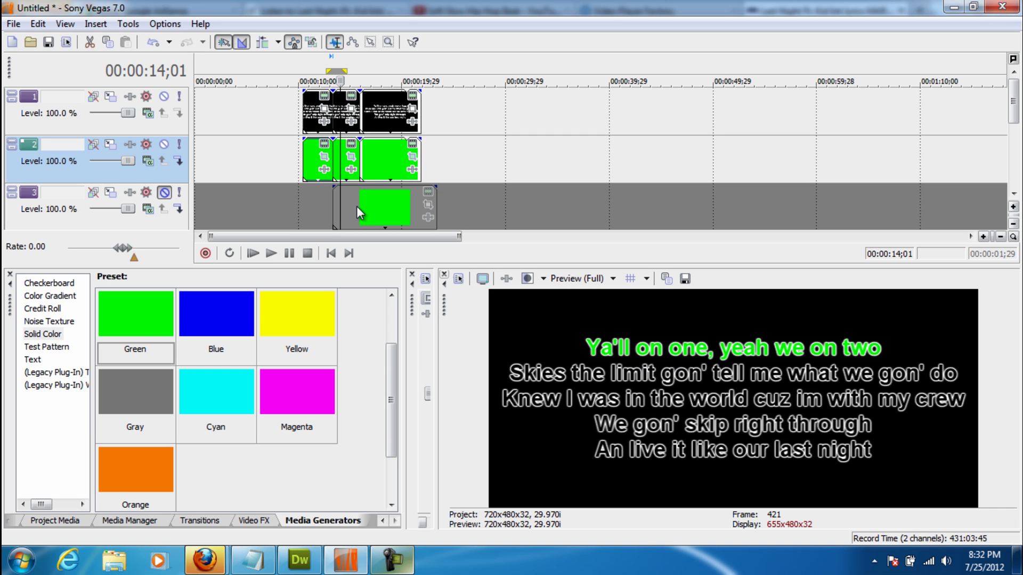
- Trim the track-3 green clip to start at 00:00:13;10 and end with the lyrics
click(340, 204)
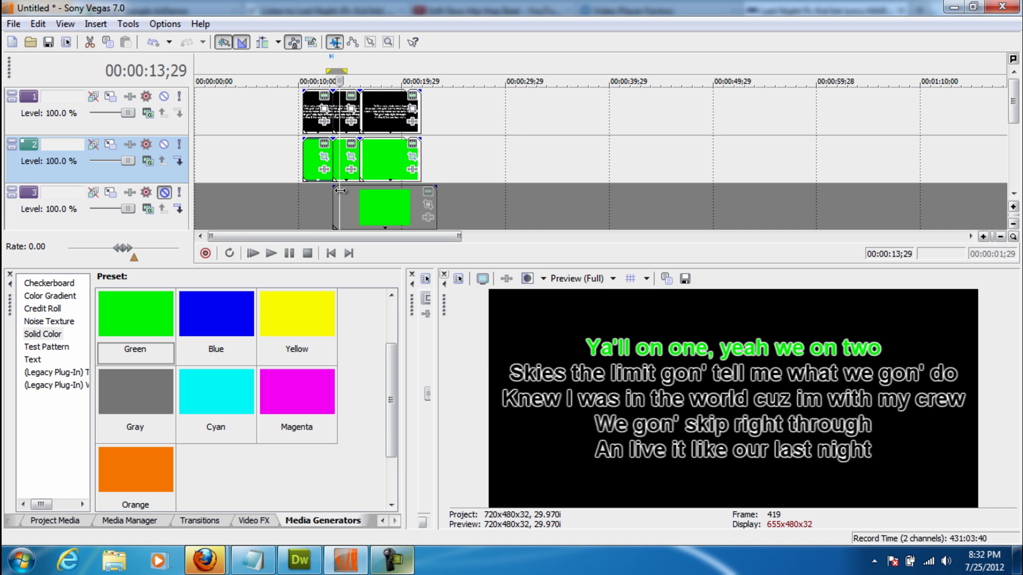
drag(340, 195, 336, 195)
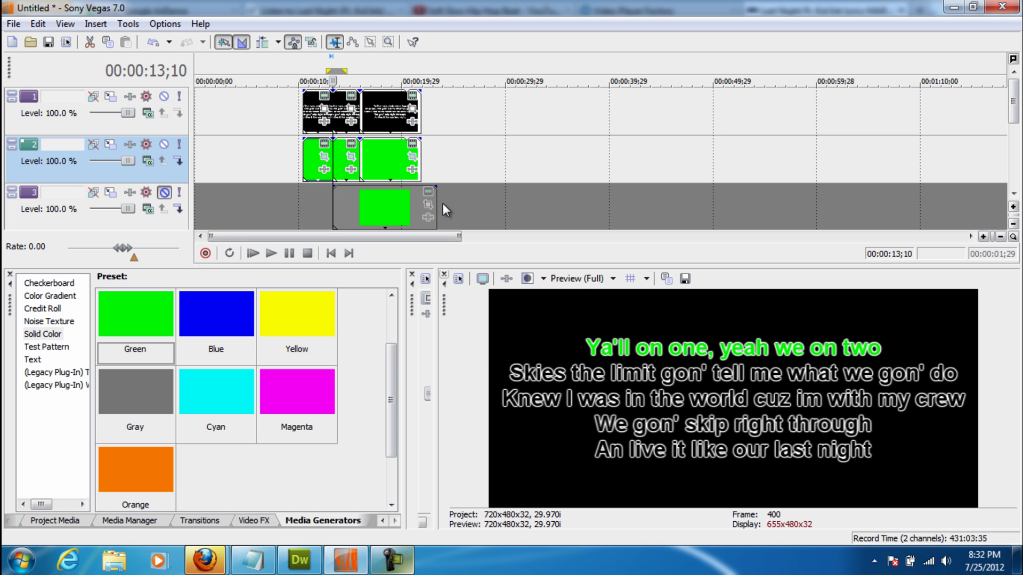
drag(436, 205, 421, 206)
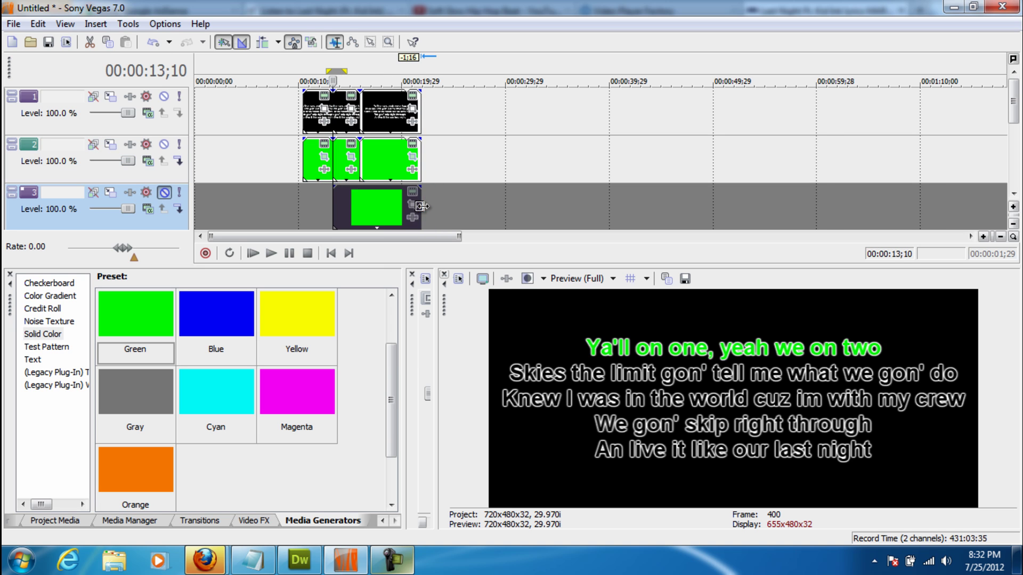
click(358, 201)
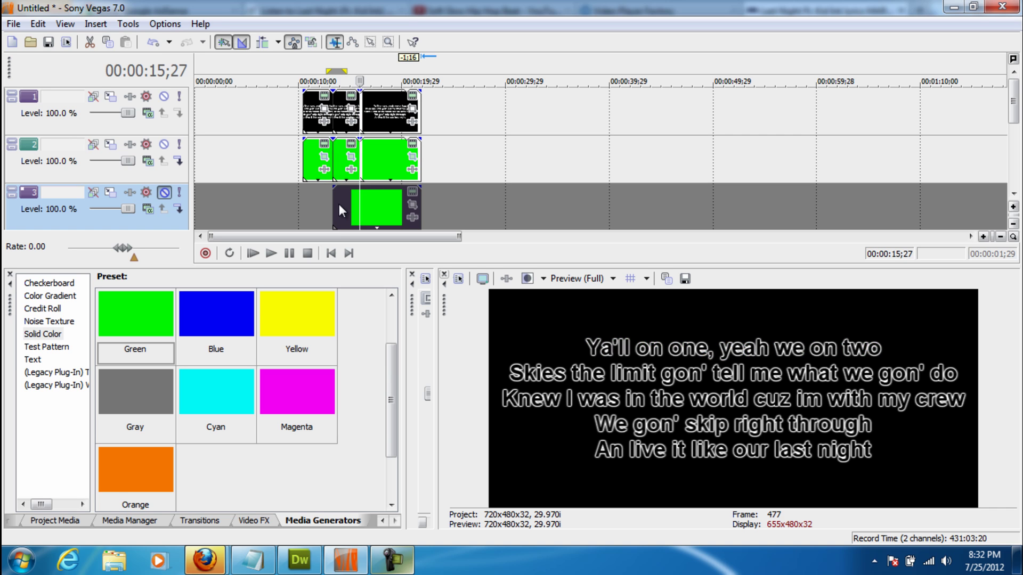
click(338, 204)
click(335, 205)
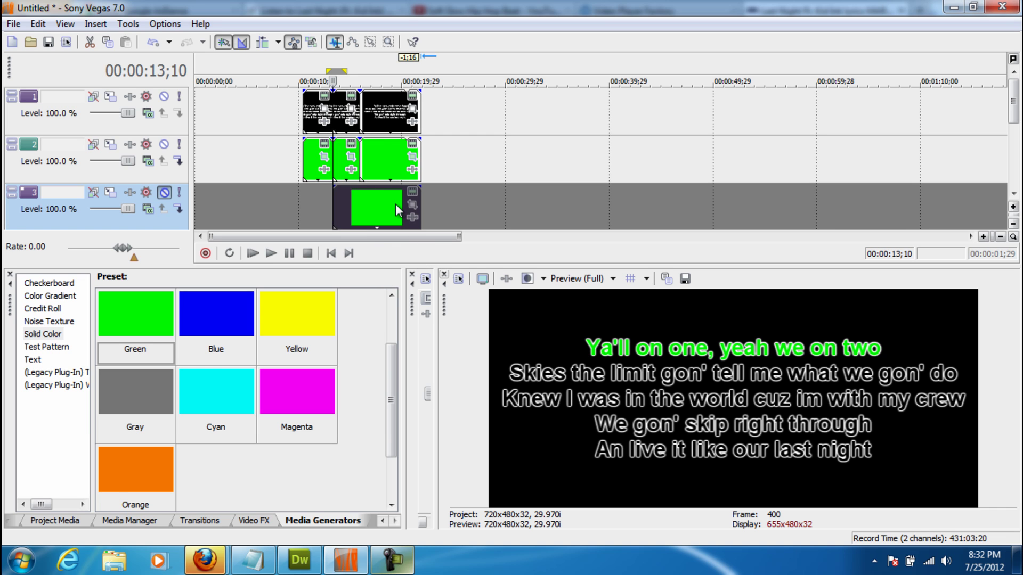
- Split the track-3 green clip at 00:00:15;27 and unmute track 3
click(360, 207)
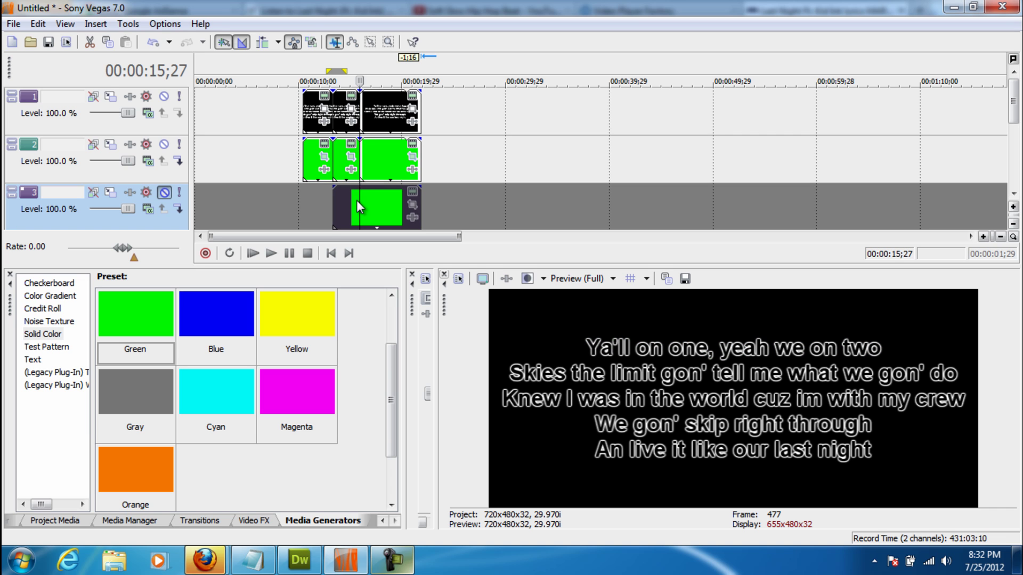
key(s)
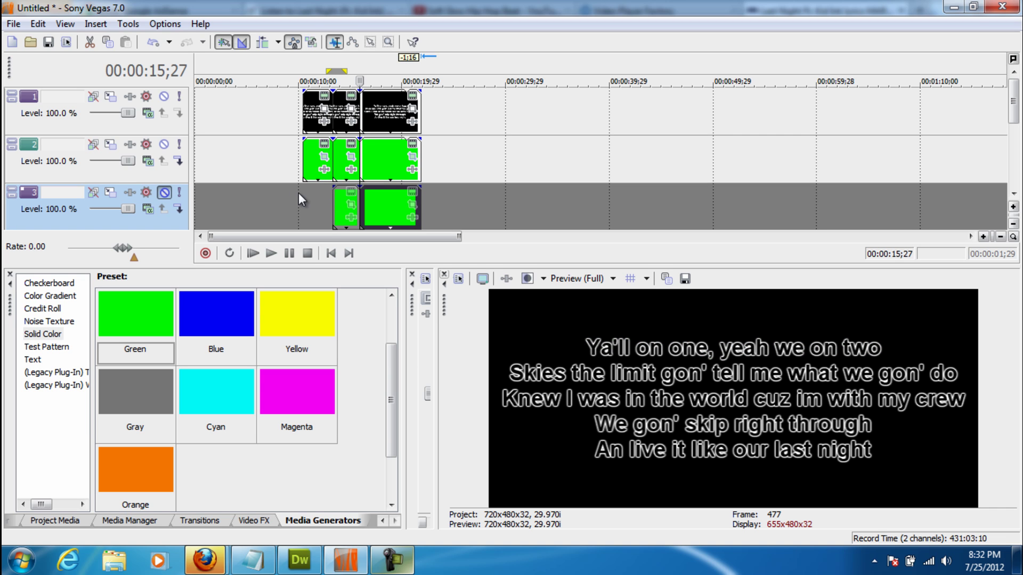
click(164, 193)
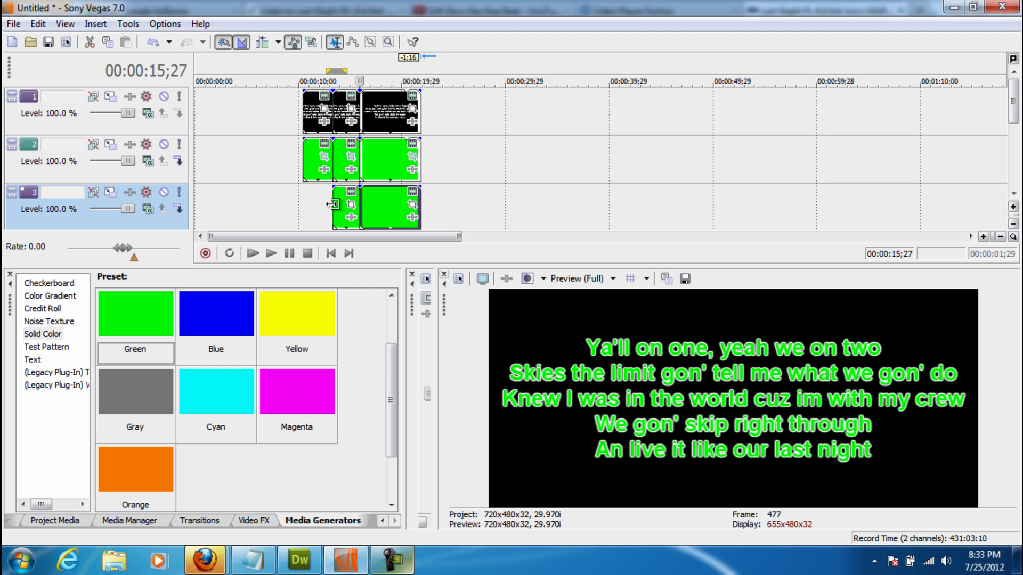
click(333, 205)
- Set the starting green frame position in the first piece's Pan/Crop
click(351, 204)
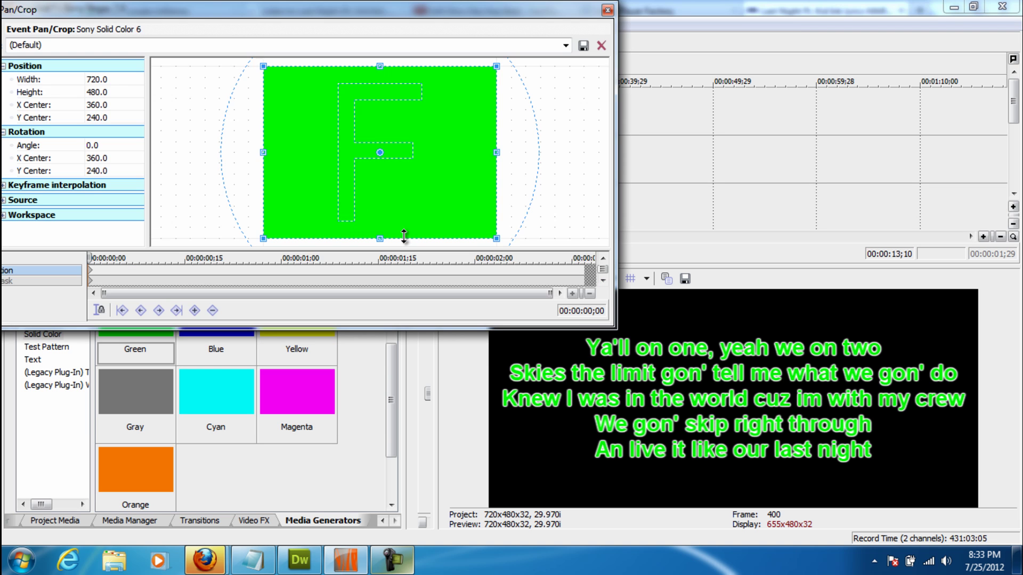
drag(404, 235, 592, 275)
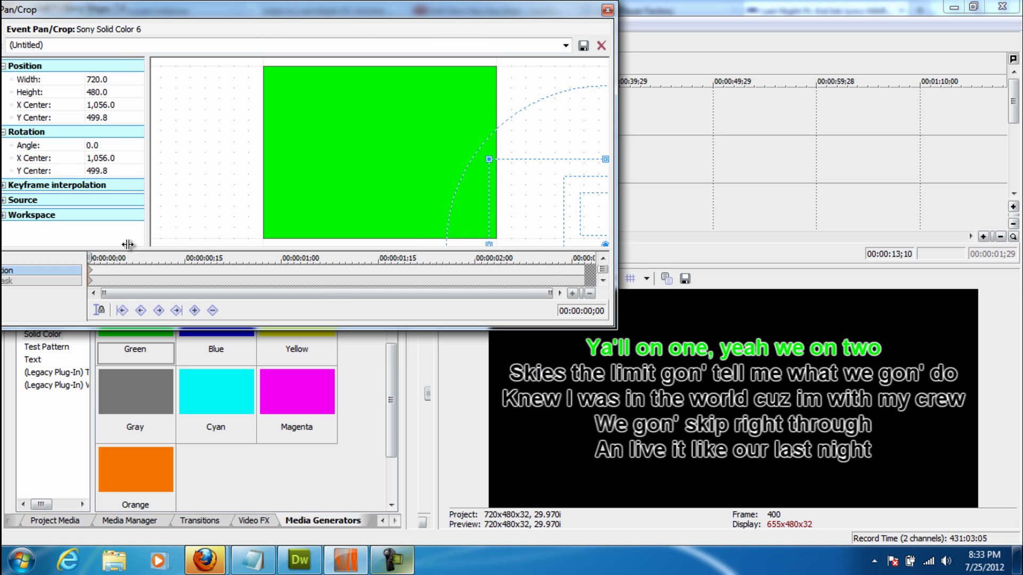
drag(489, 245, 530, 231)
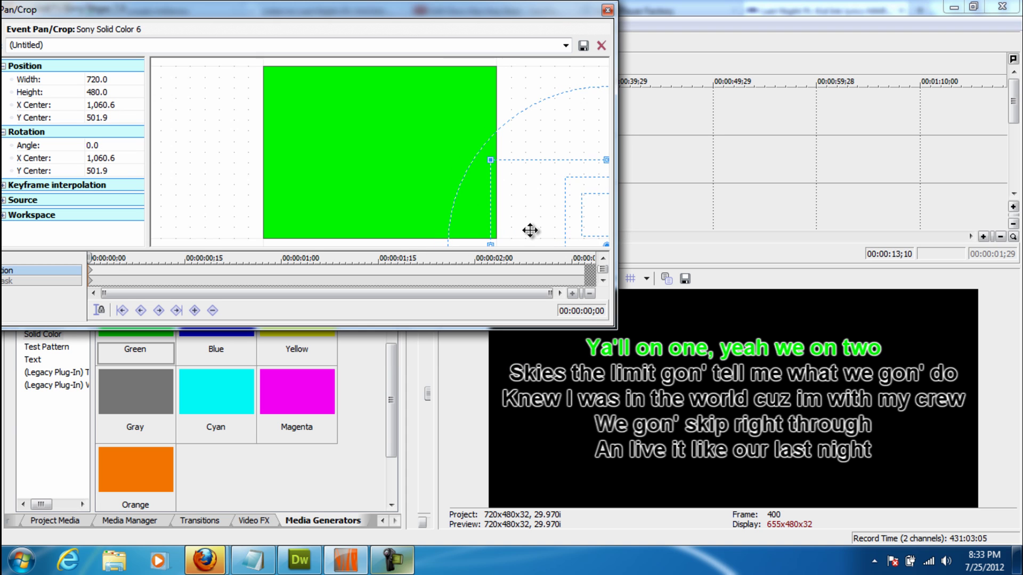
scroll(530, 230, up, 1)
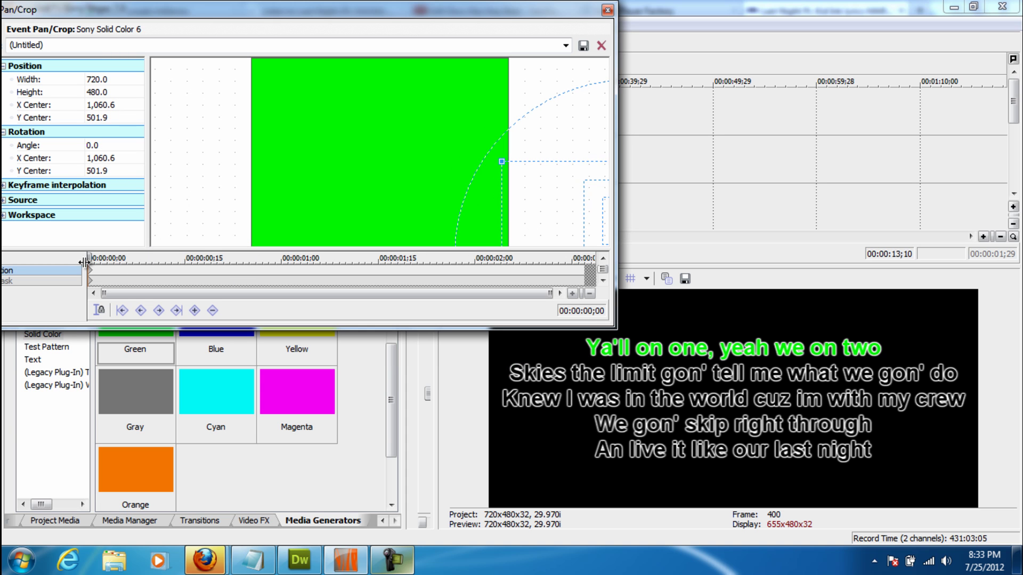
- Set the end frame at 352.7, 491.4 so the second lyric line is fully green by 00:00:15;26
drag(88, 260, 550, 224)
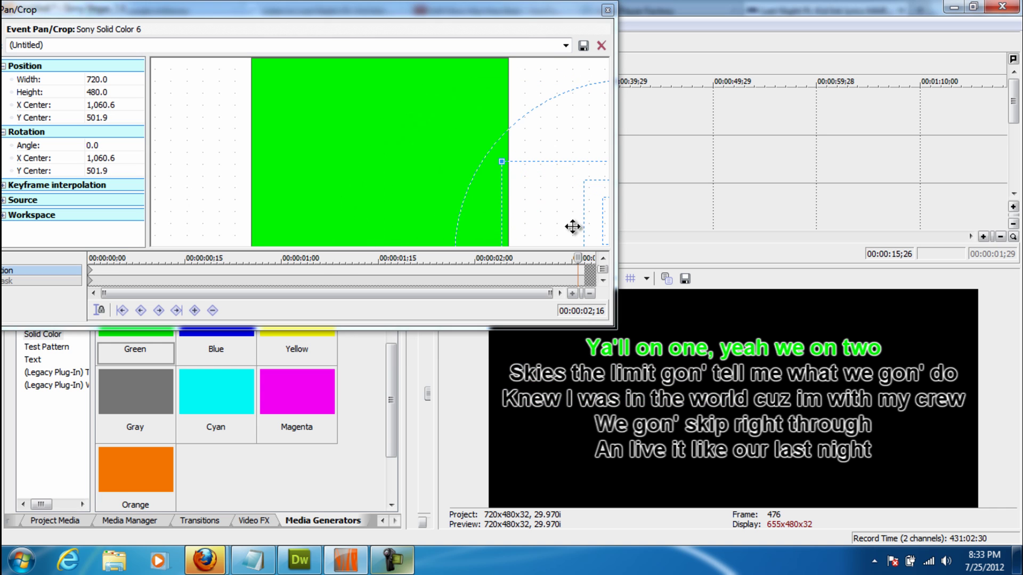
key(ctrl+z)
drag(569, 228, 495, 220)
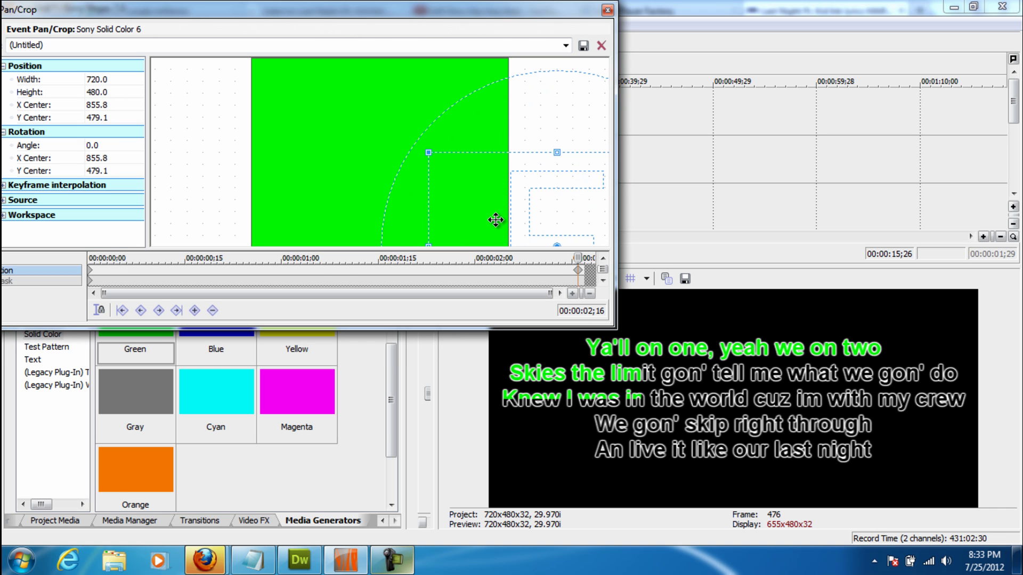
key(ctrl+z)
drag(576, 217, 450, 214)
key(ctrl+z)
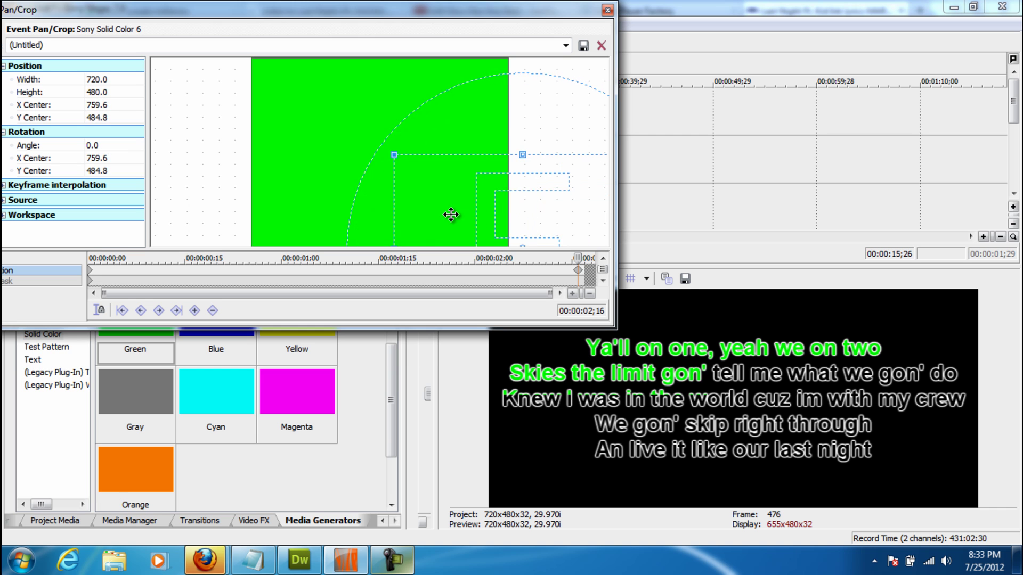
key(ctrl+z)
scroll(393, 218, down, 4)
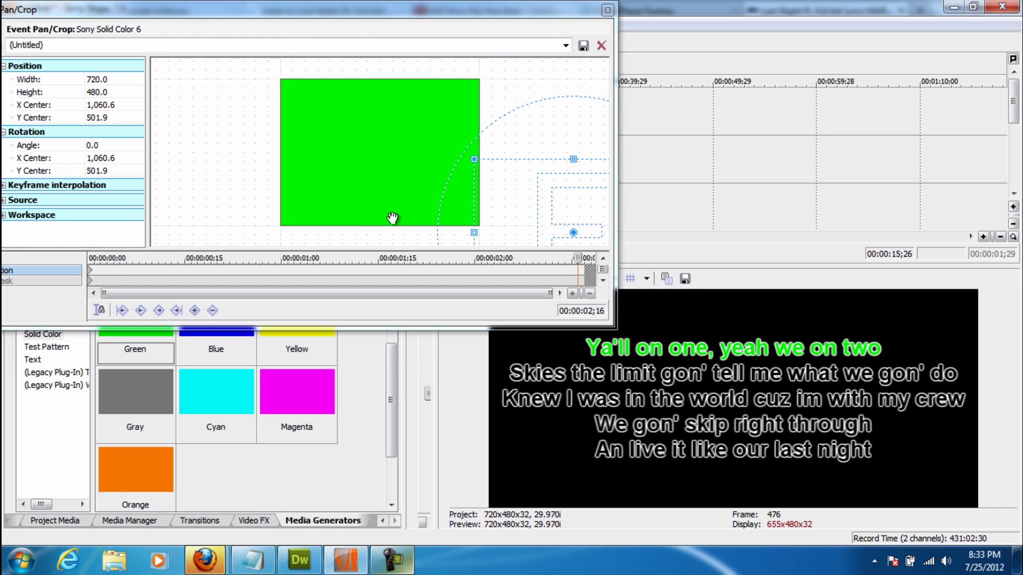
drag(488, 218, 351, 215)
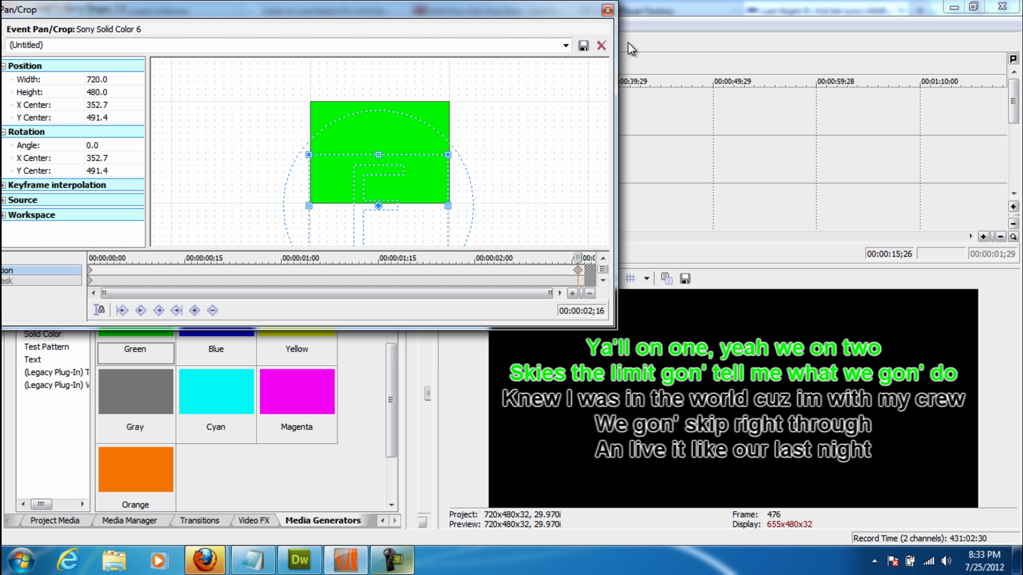
click(608, 11)
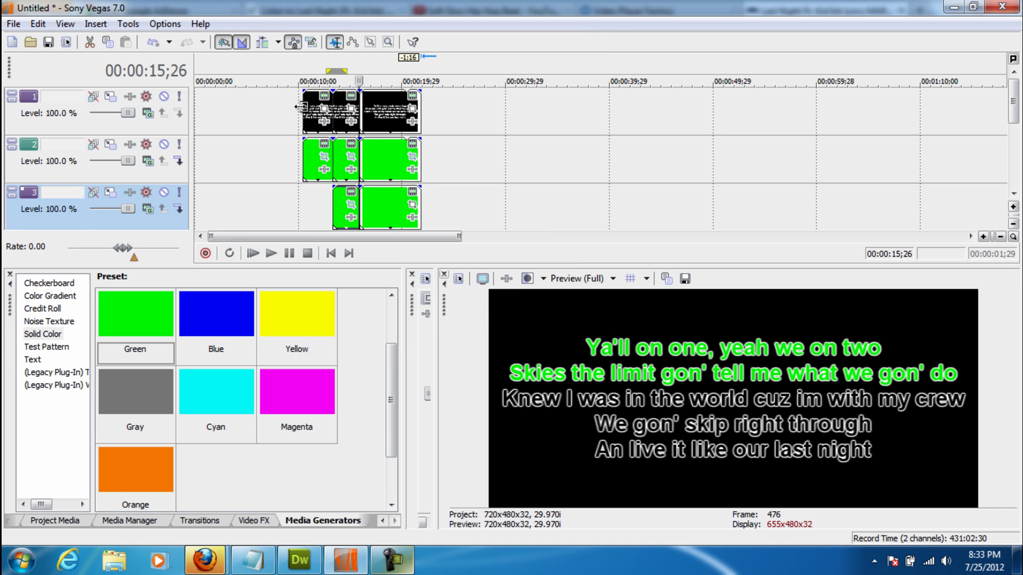
click(299, 122)
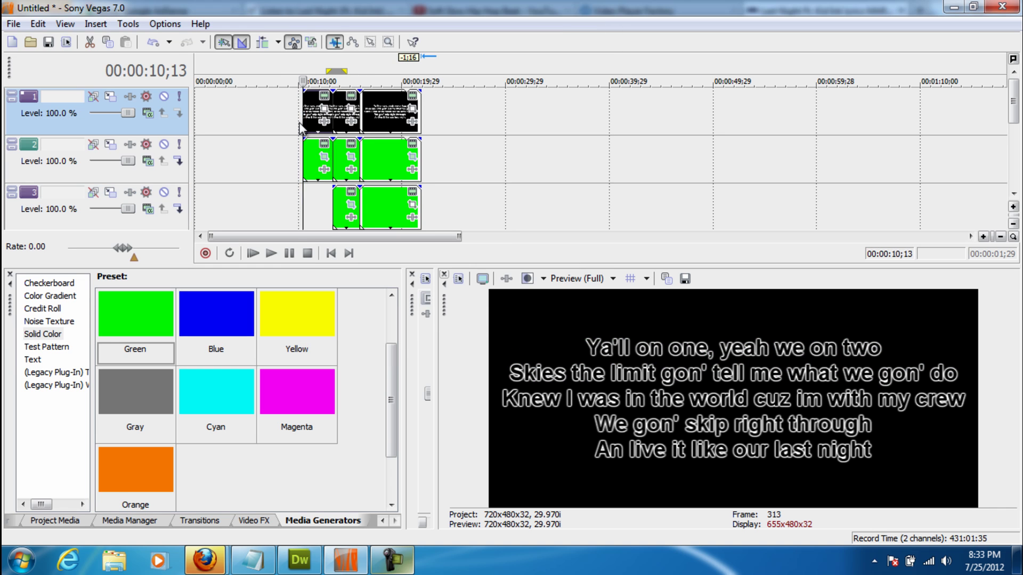
click(272, 254)
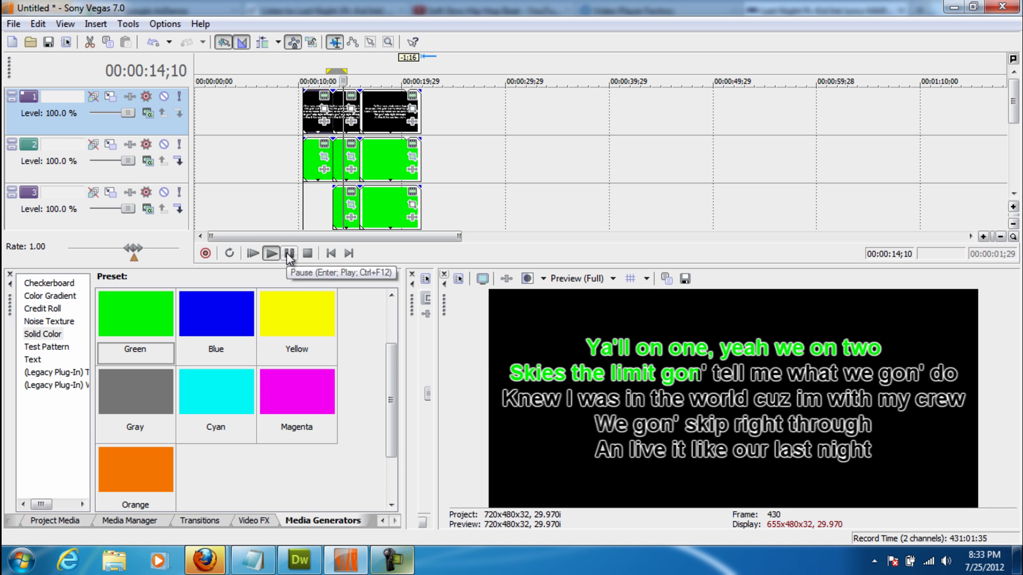
key(space)
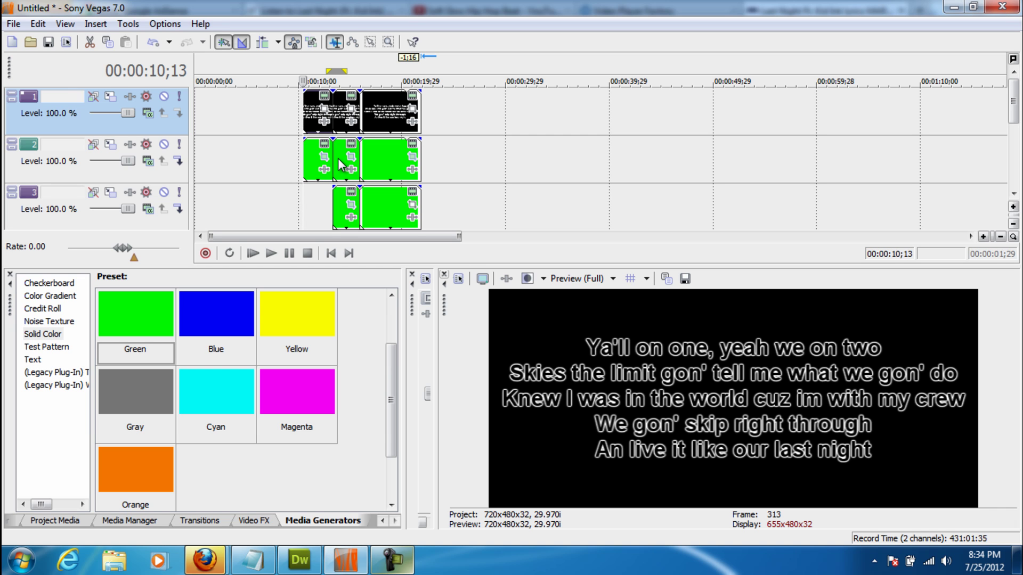
- Move Sony Solid Color 6's end keyframe earlier in the track-3 clip
click(337, 158)
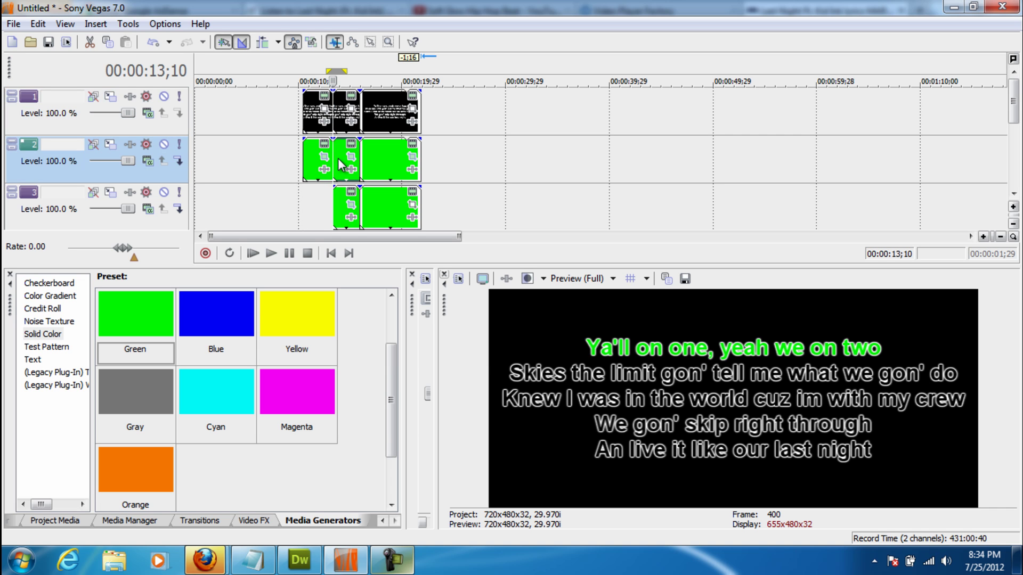
click(340, 213)
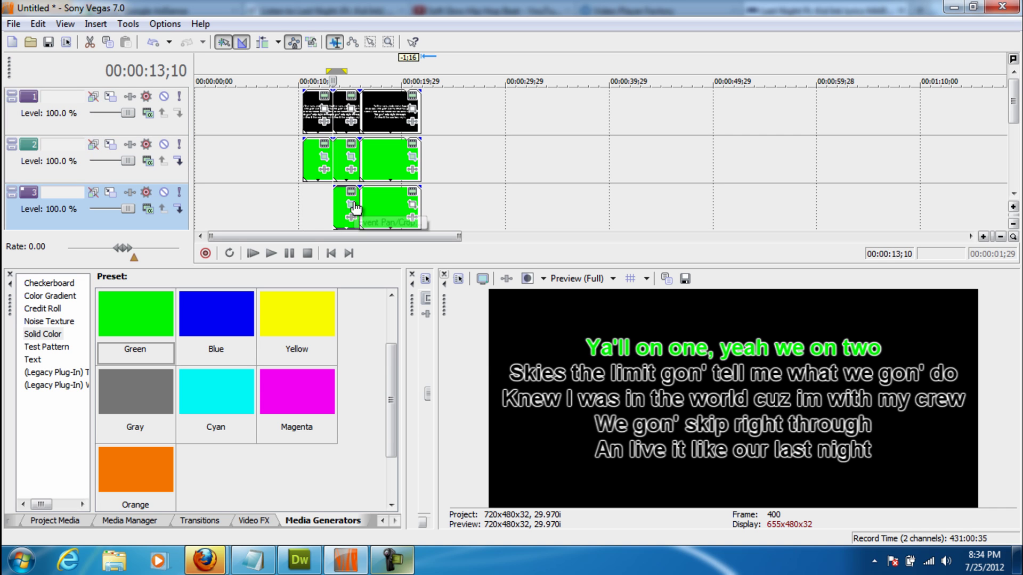
click(352, 205)
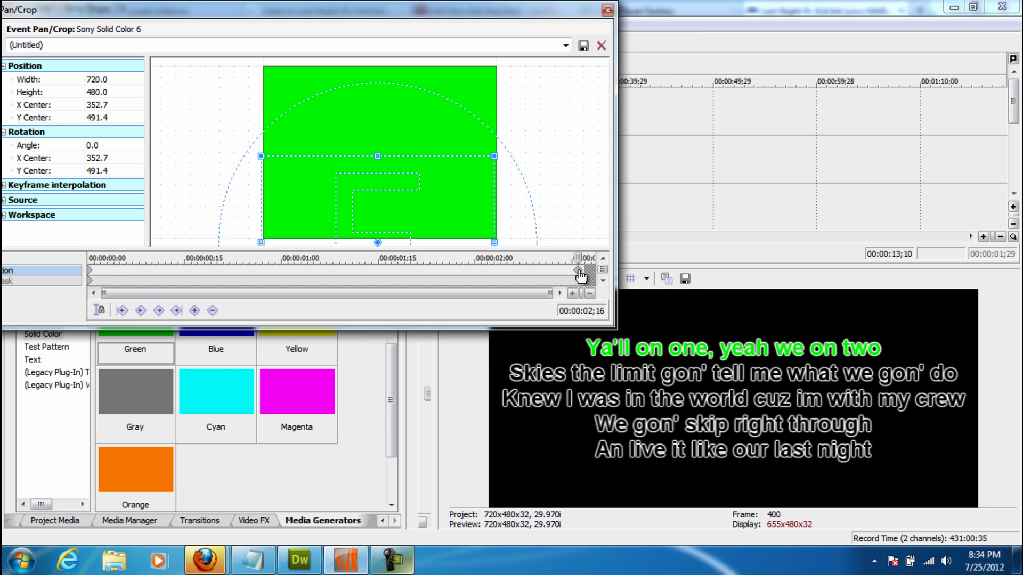
drag(577, 271, 442, 271)
click(606, 10)
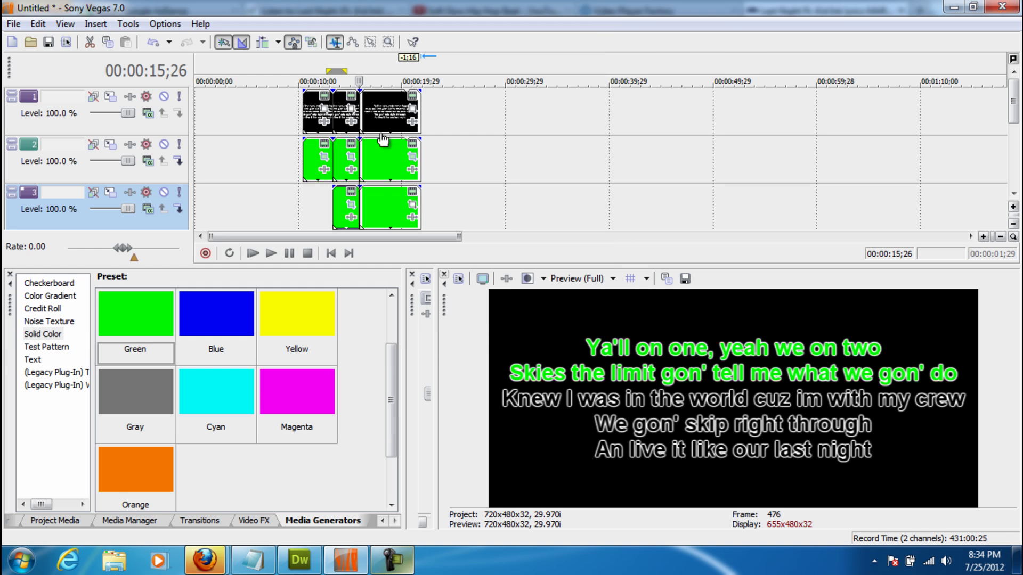
- Preview from 13;10, then move Sony Solid Color 6's end keyframe back to the clip's end
click(331, 160)
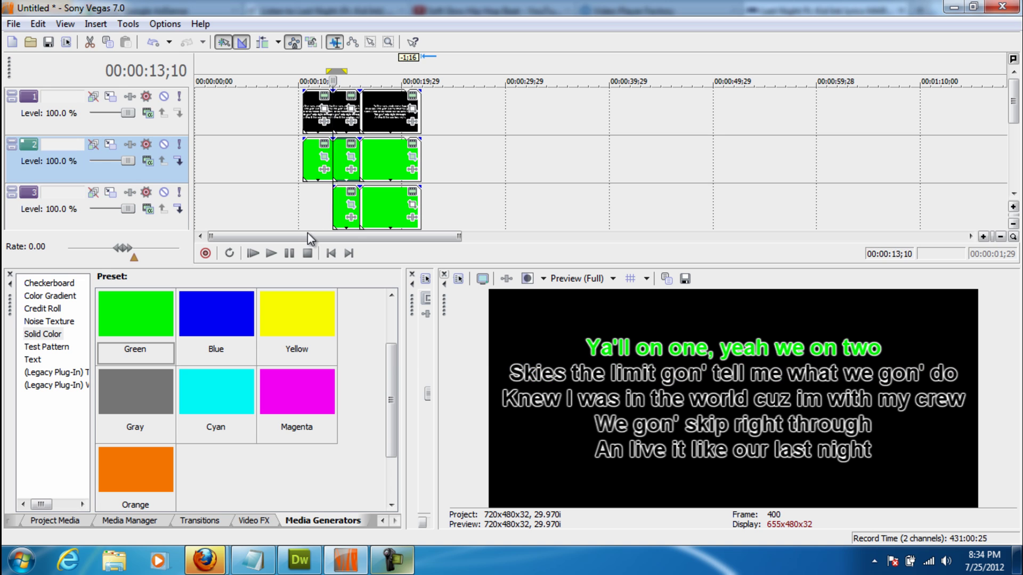
click(273, 256)
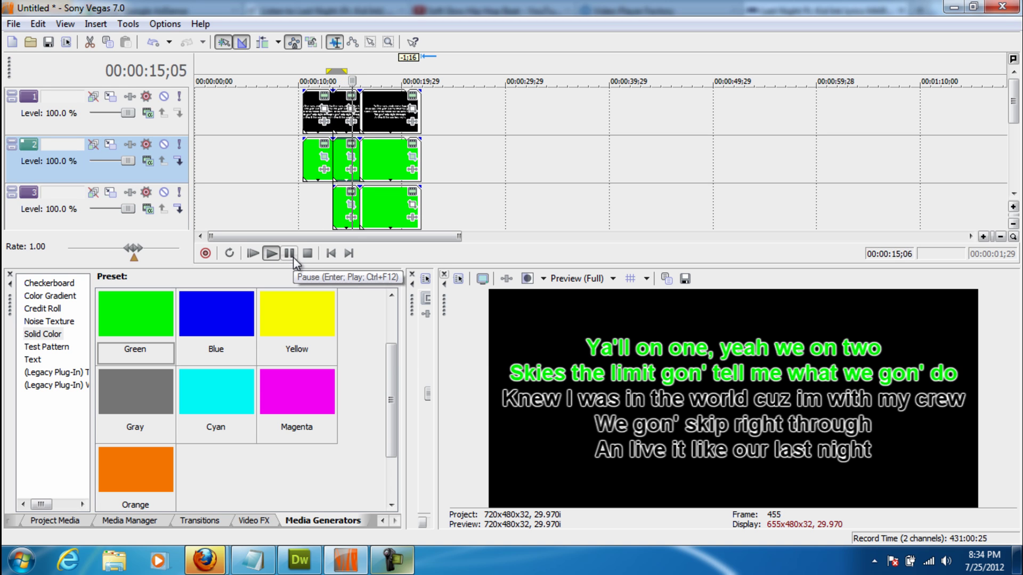
click(293, 257)
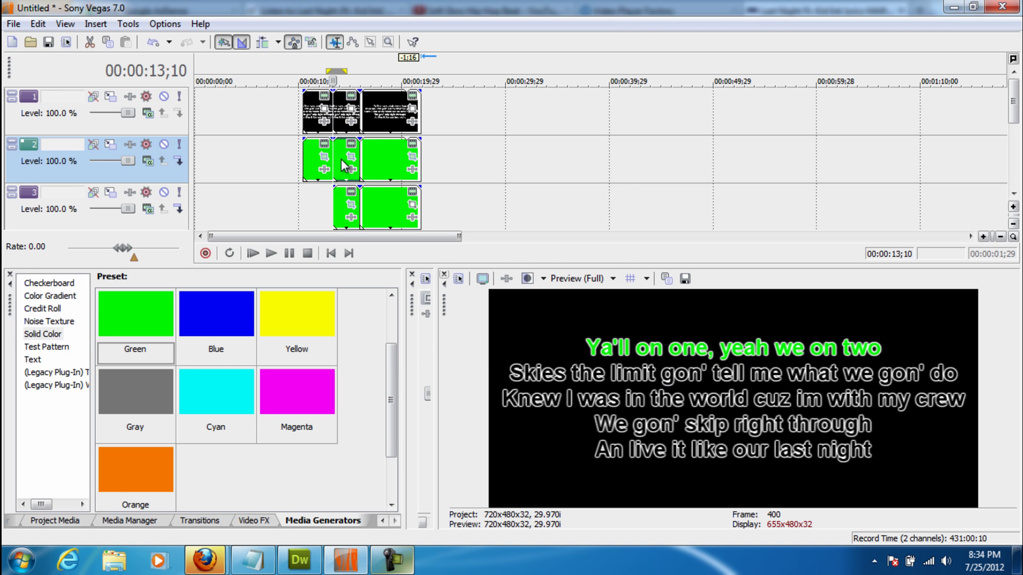
click(349, 156)
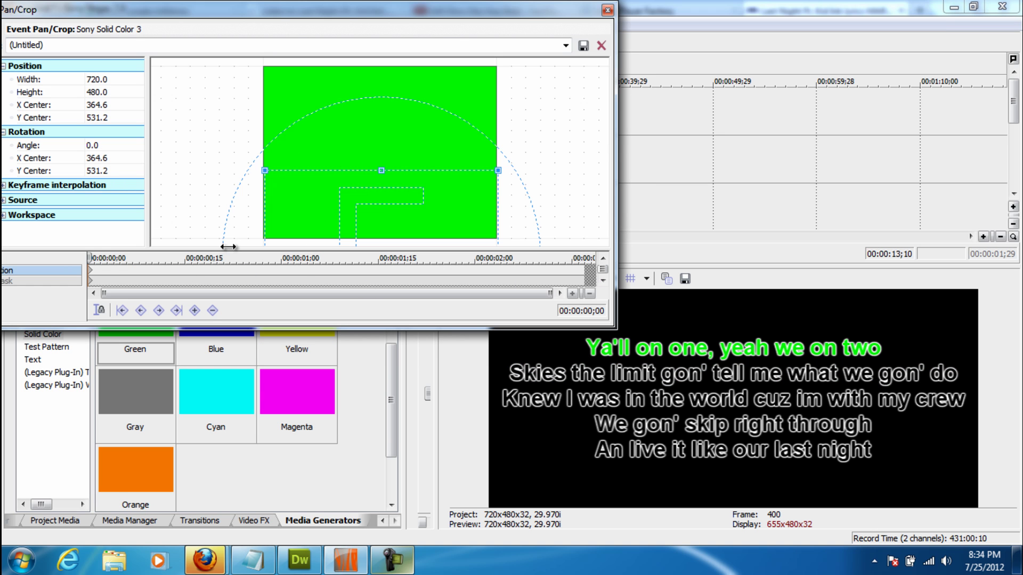
click(607, 10)
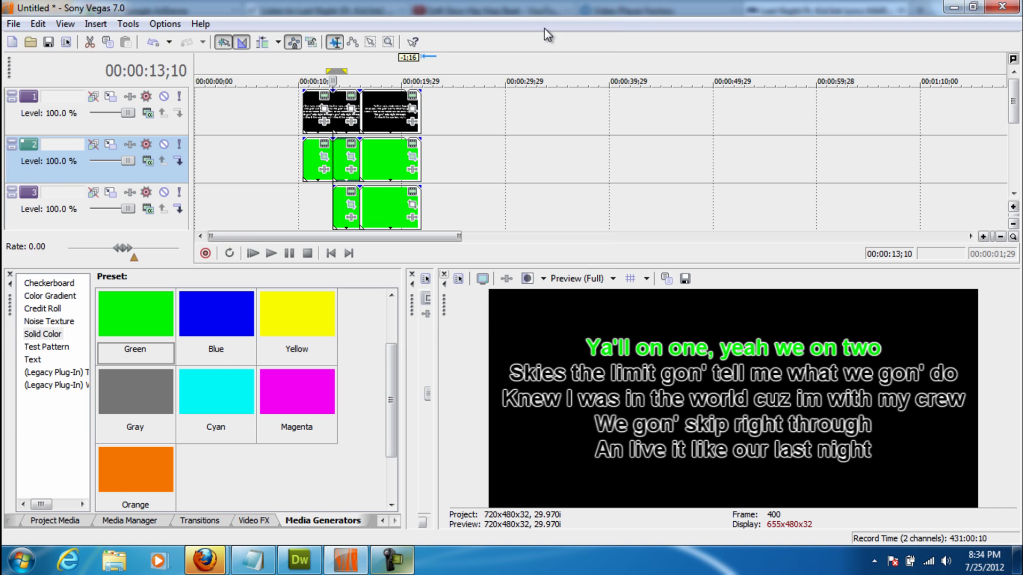
click(348, 198)
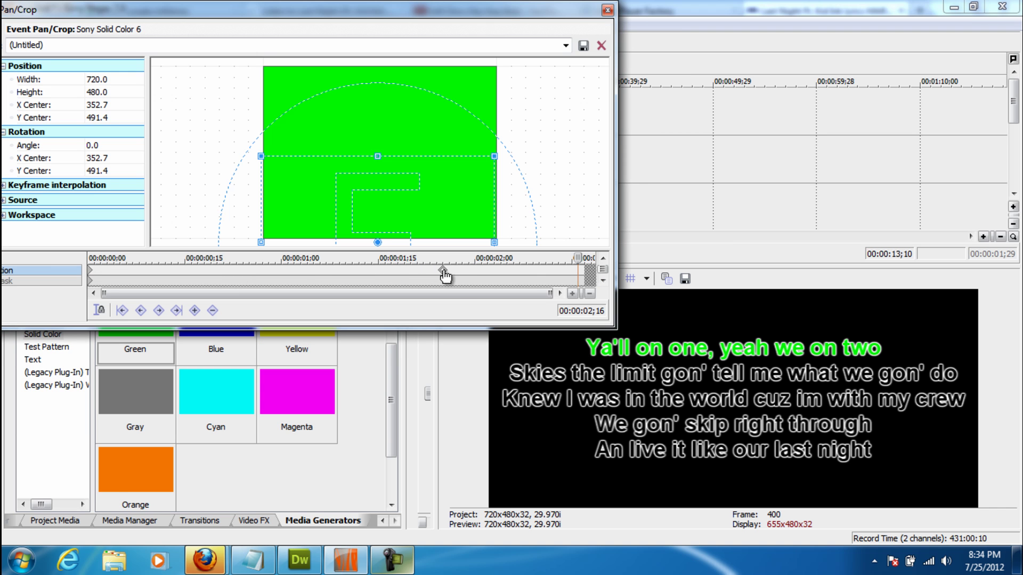
drag(444, 272, 578, 285)
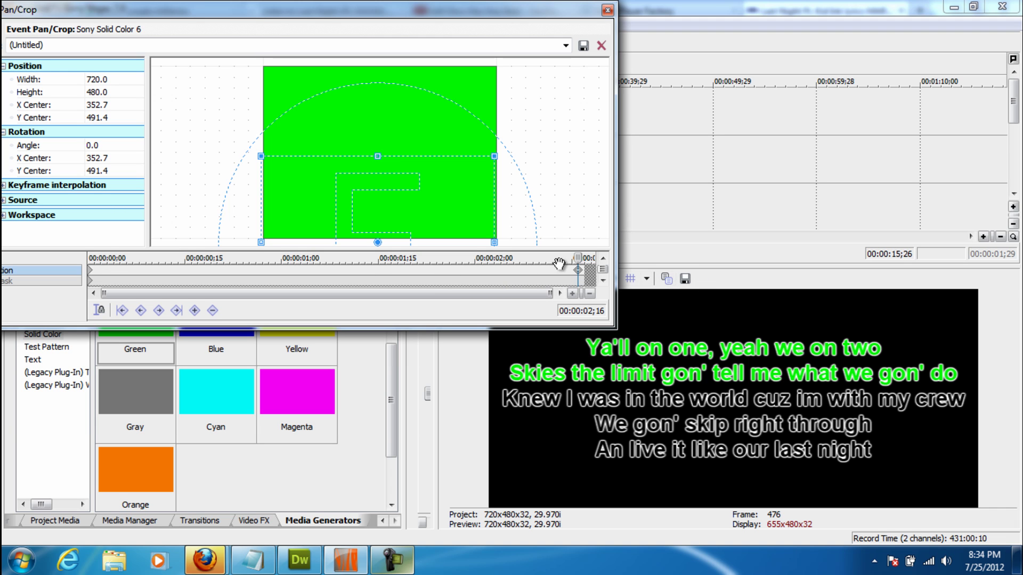
click(608, 11)
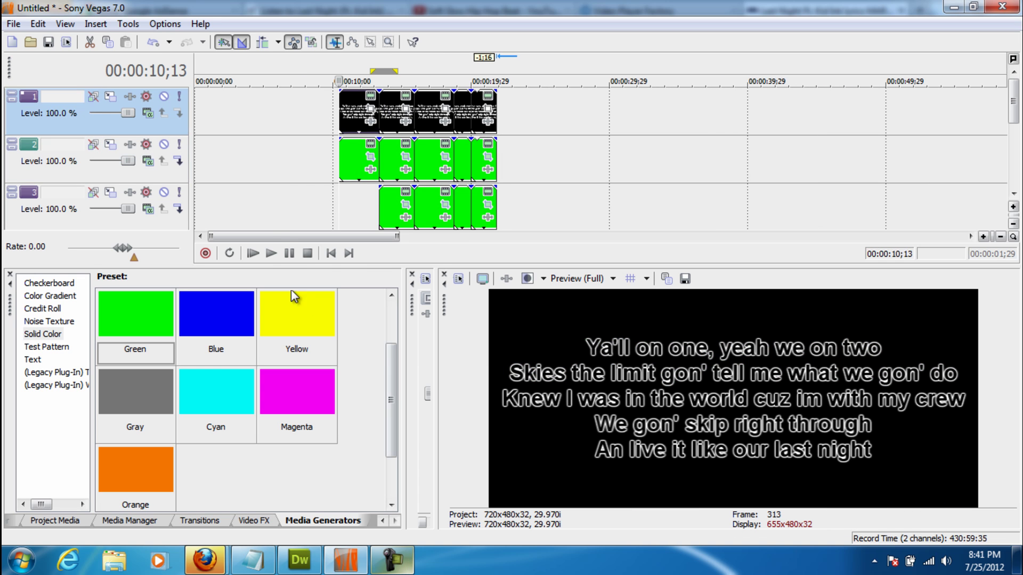
- Play the karaoke preview from 10;13 to check the highlights
click(273, 252)
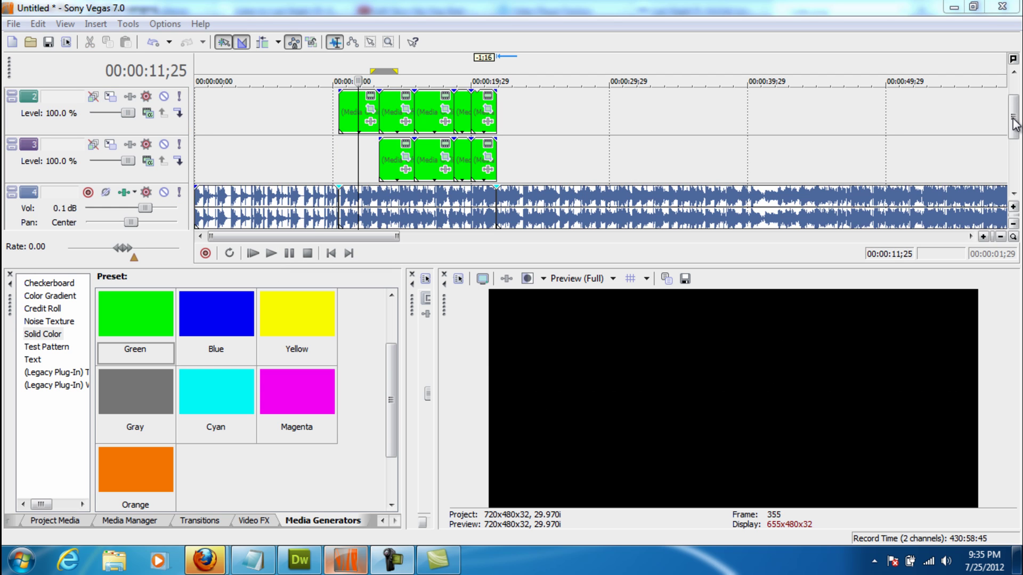
- Unmute the instrumental on audio track 5 and mute the song audio on track 4
drag(1014, 124, 1017, 162)
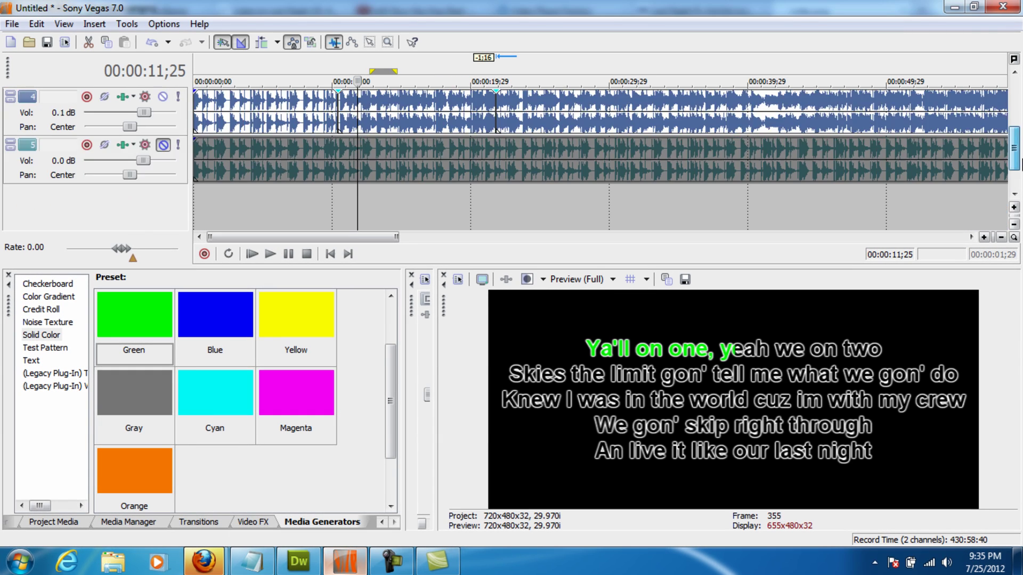
click(167, 148)
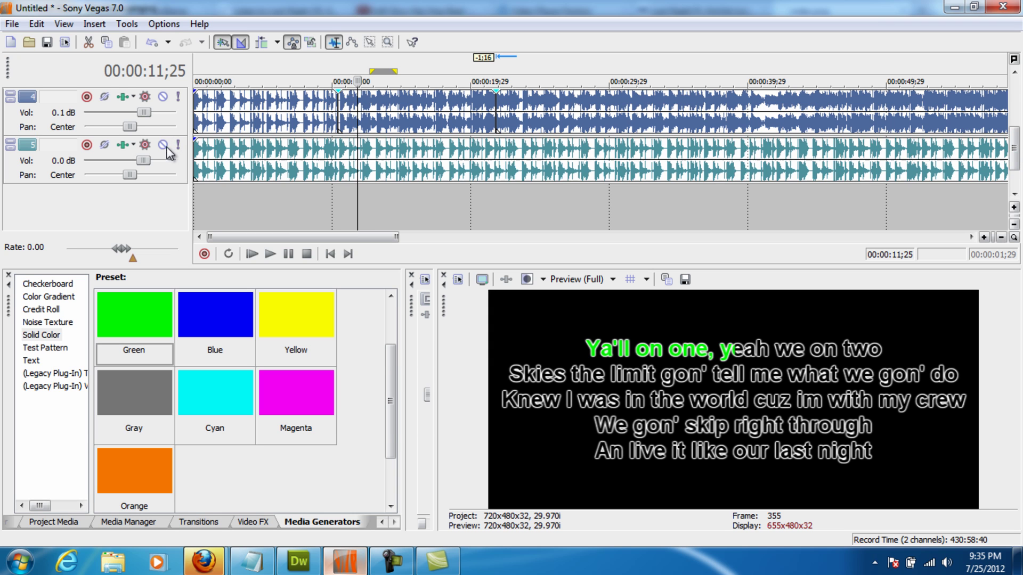
click(162, 101)
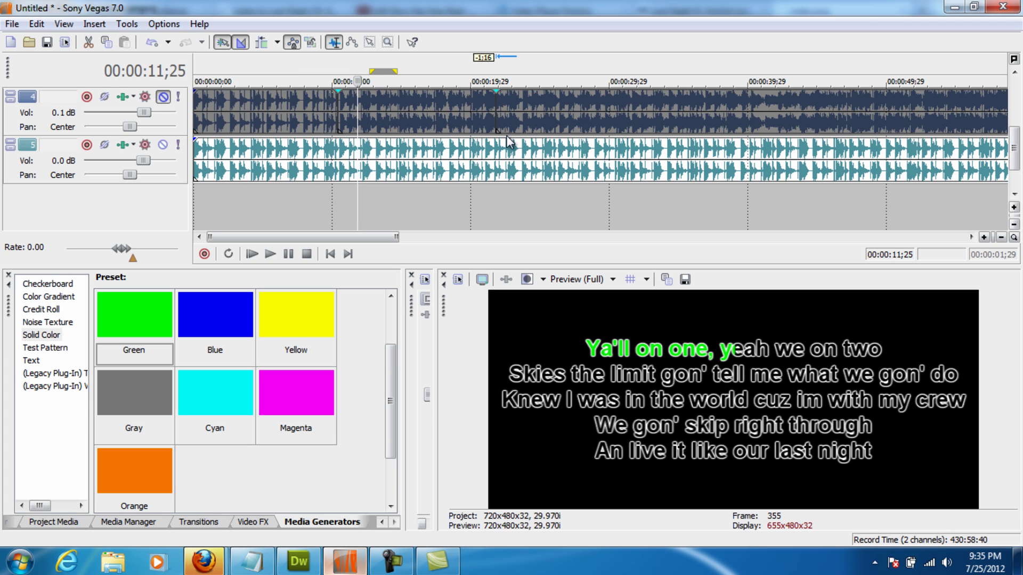